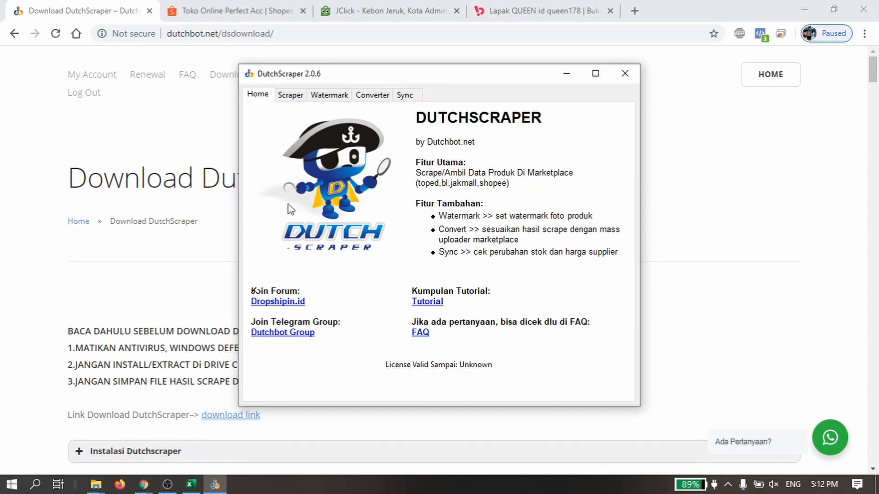
left_click(289, 97)
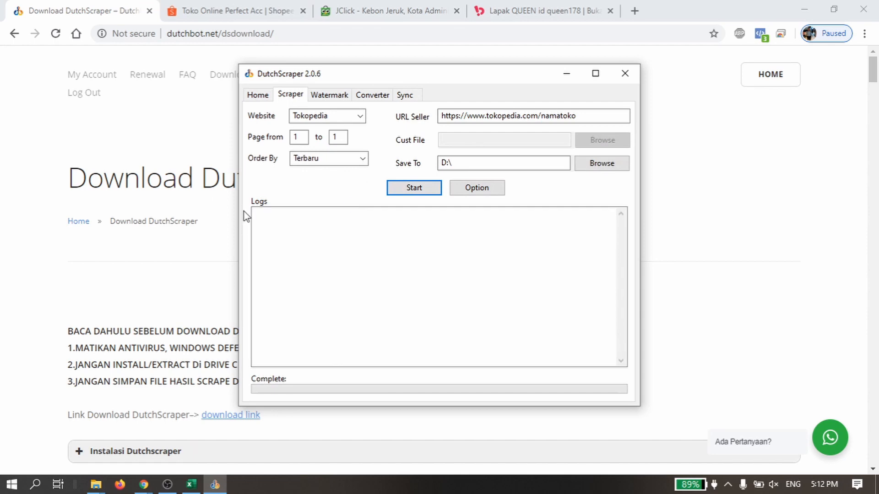
left_click(254, 96)
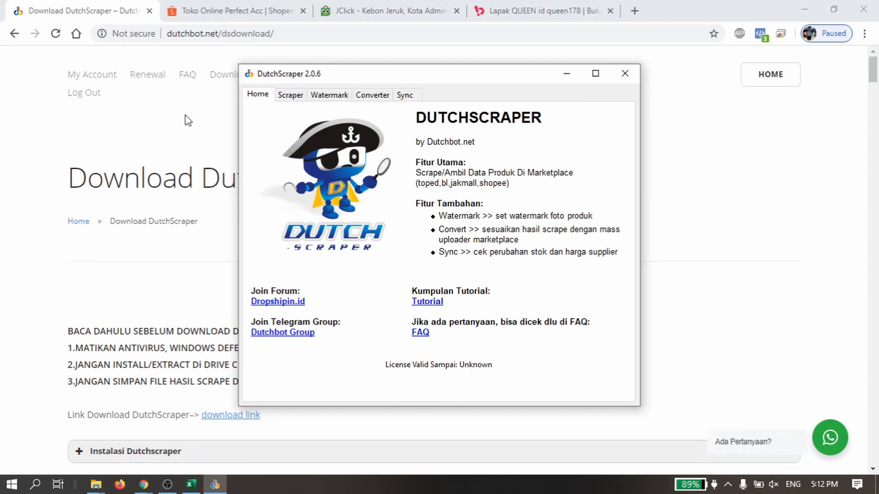
- Switch to the browser and read the DutchScraper download page's rules on antivirus, extraction location and saving scrape results
left_click(52, 166)
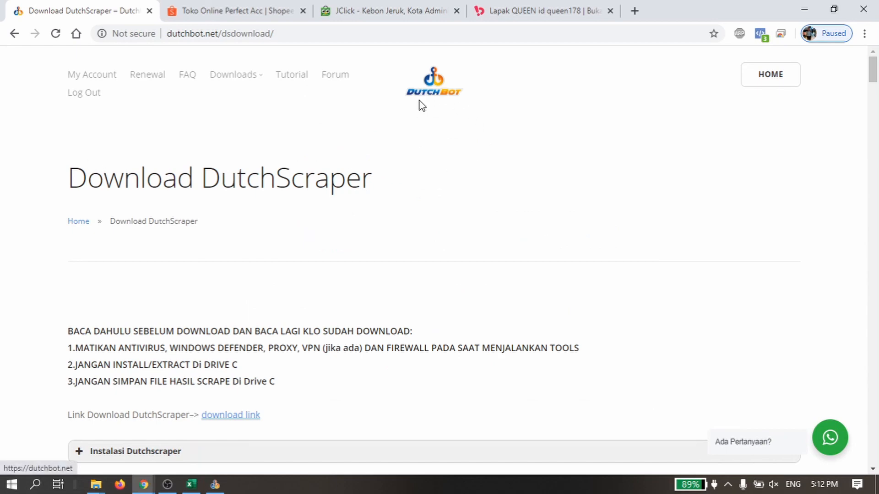
mouse_move(251, 80)
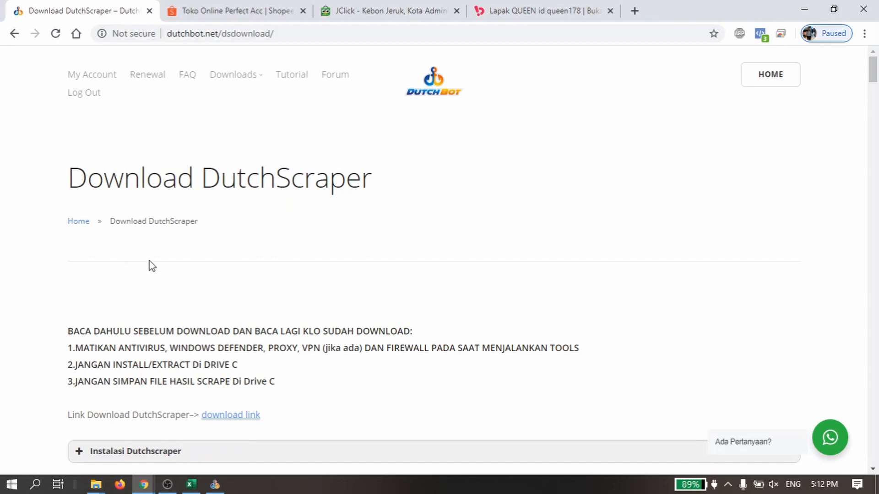
left_click_drag(68, 331, 286, 383)
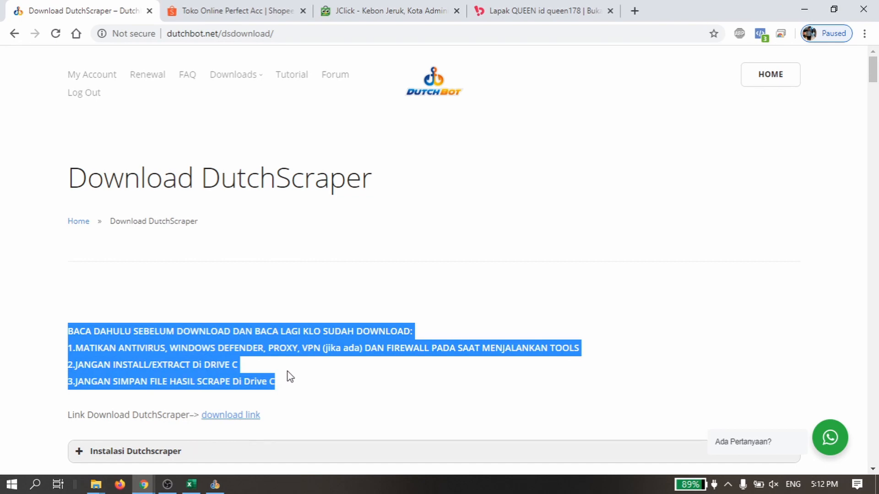
left_click(305, 361)
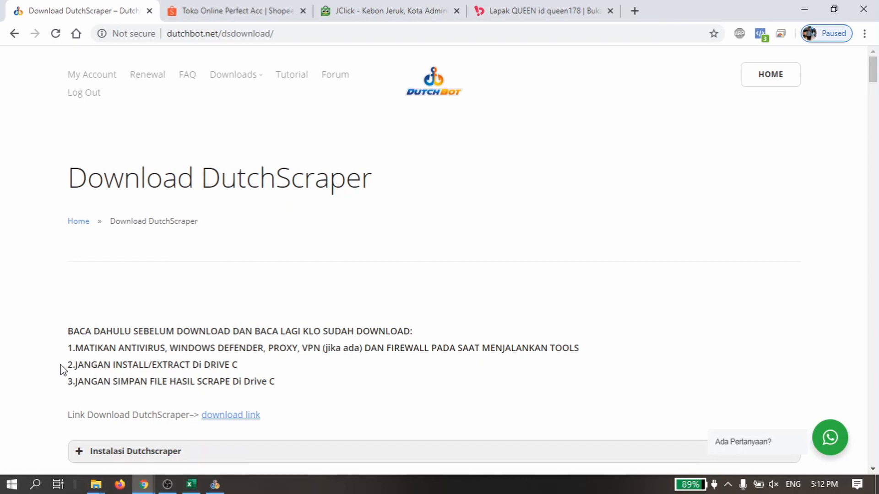
left_click_drag(64, 366, 284, 387)
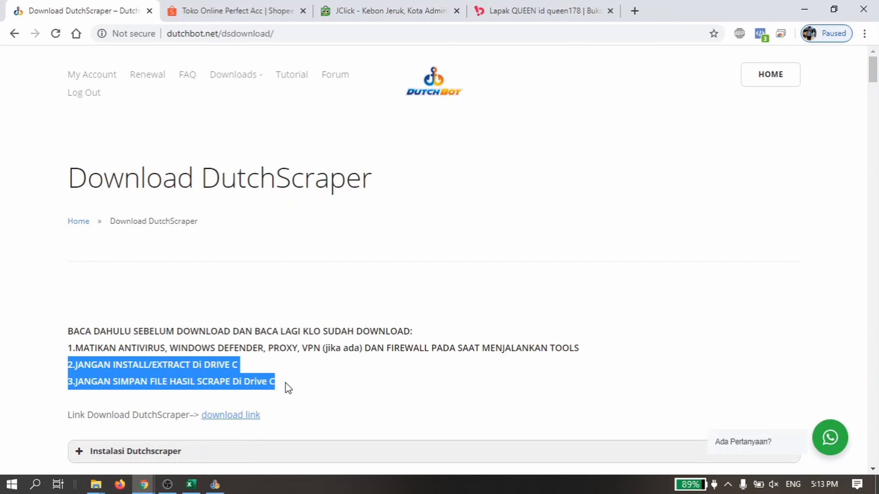
left_click(289, 378)
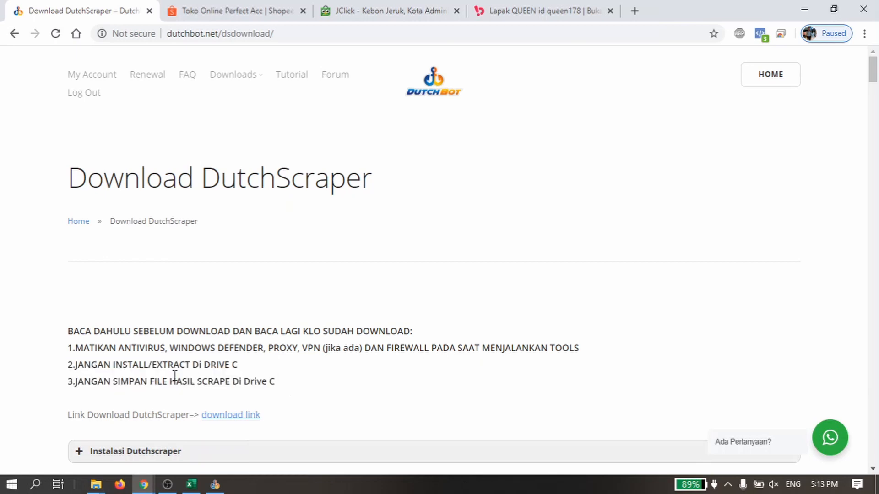
left_click_drag(69, 366, 278, 379)
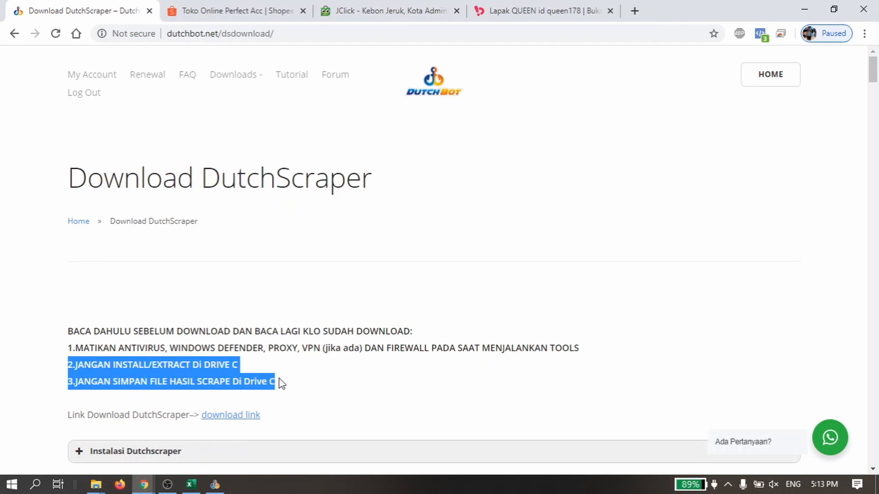
left_click_drag(232, 366, 272, 378)
left_click(290, 385)
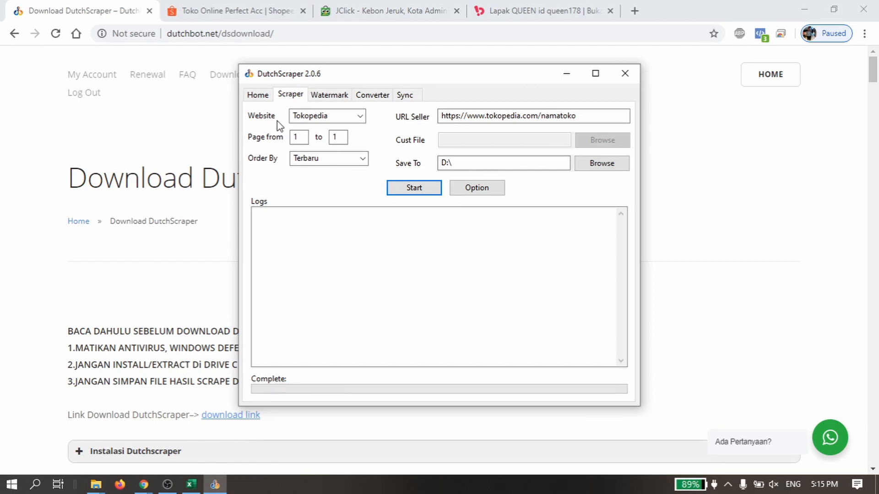
- Review the marketplaces DutchScraper offers as the website to scrape
left_click(358, 120)
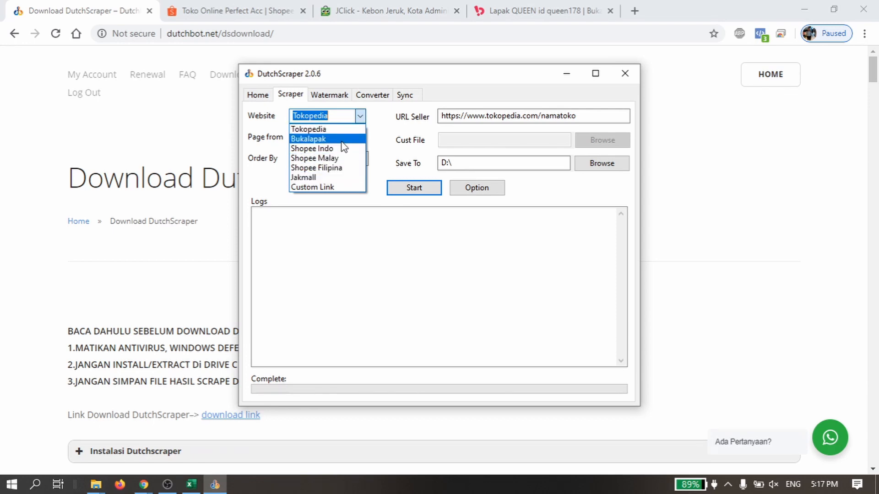
left_click(360, 116)
left_click(360, 116)
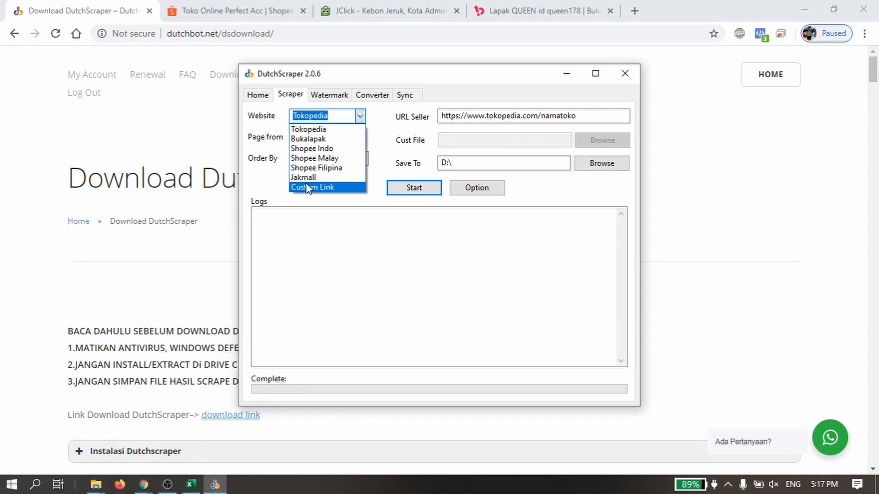
left_click(379, 135)
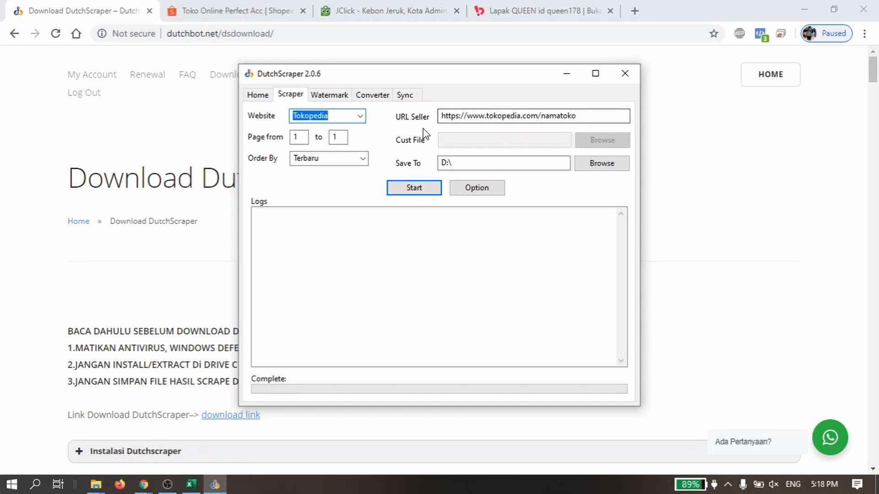
- Copy the shop name jclick from the Tokopedia store's address and use it to complete the seller URL in DutchScraper
left_click(347, 18)
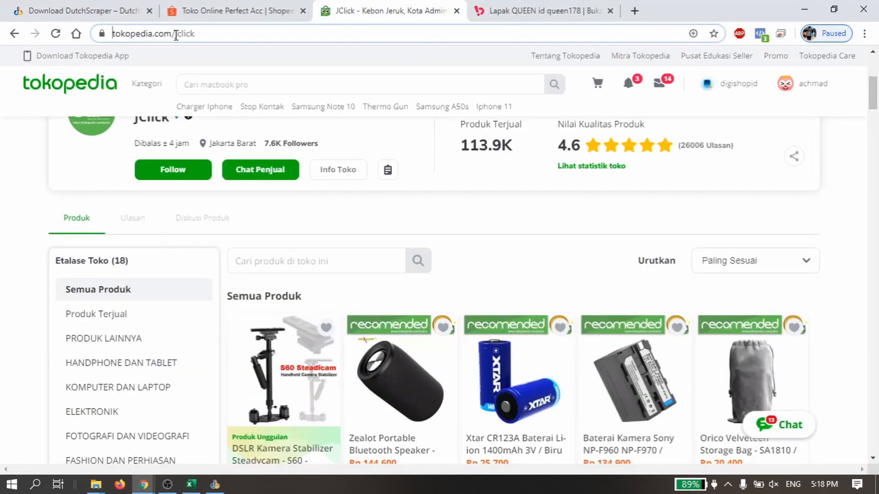
left_click(20, 225)
scroll(20, 222, "up", 5)
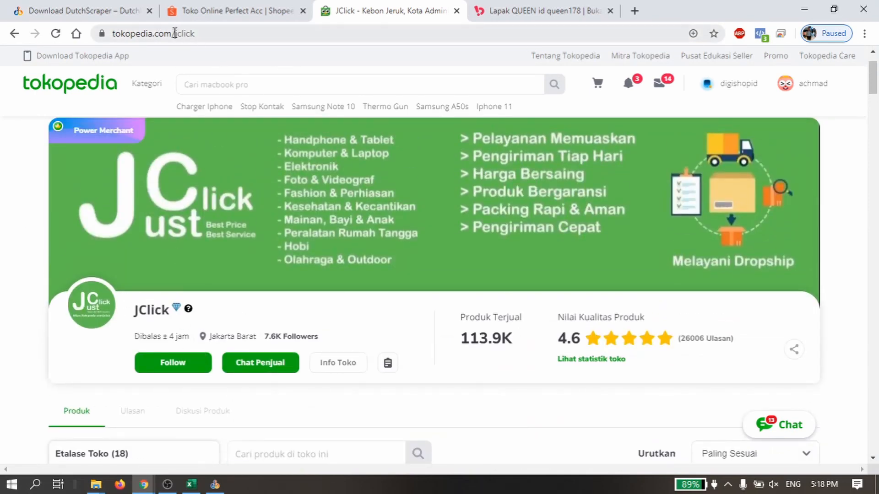
left_click_drag(176, 34, 216, 33)
key("ctrl+c")
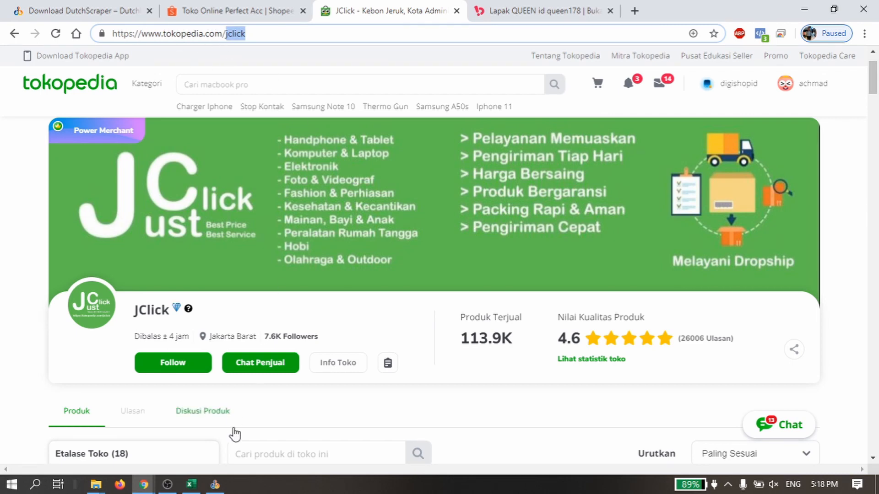
left_click(214, 484)
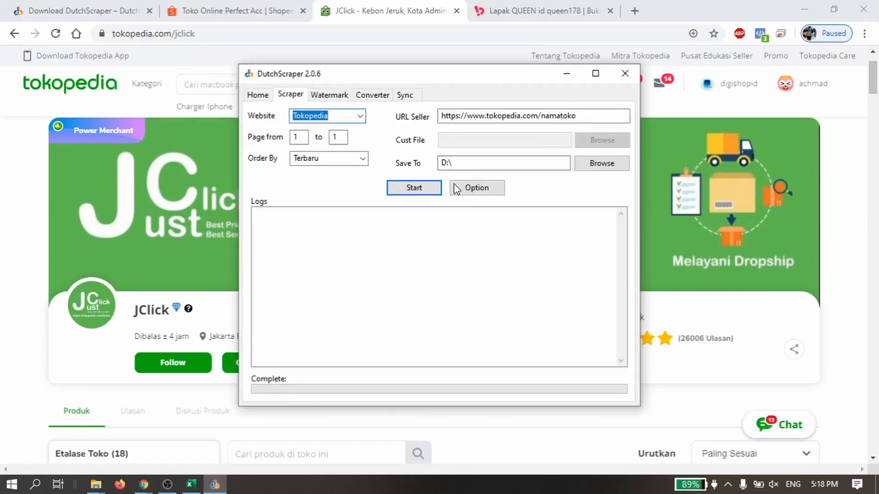
double_click(543, 117)
key("ctrl+v")
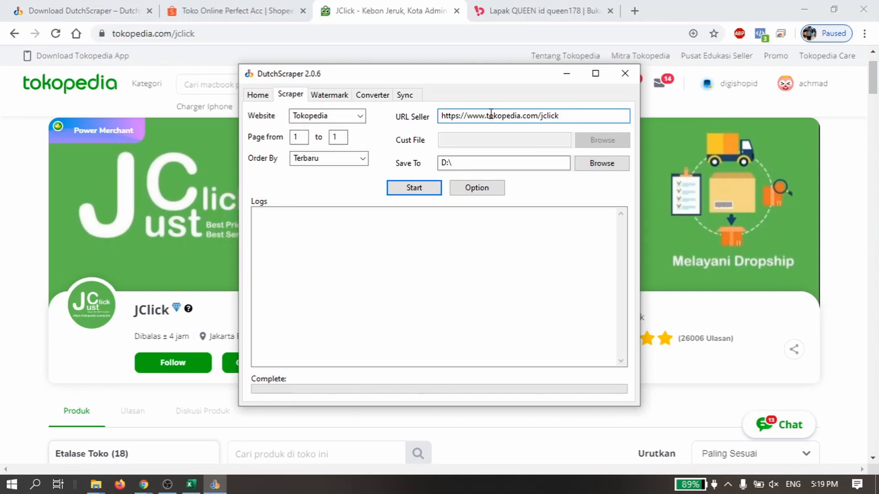
- Try an end page of 10 for the scrape, and replace it with 3
left_click(343, 139)
type("0")
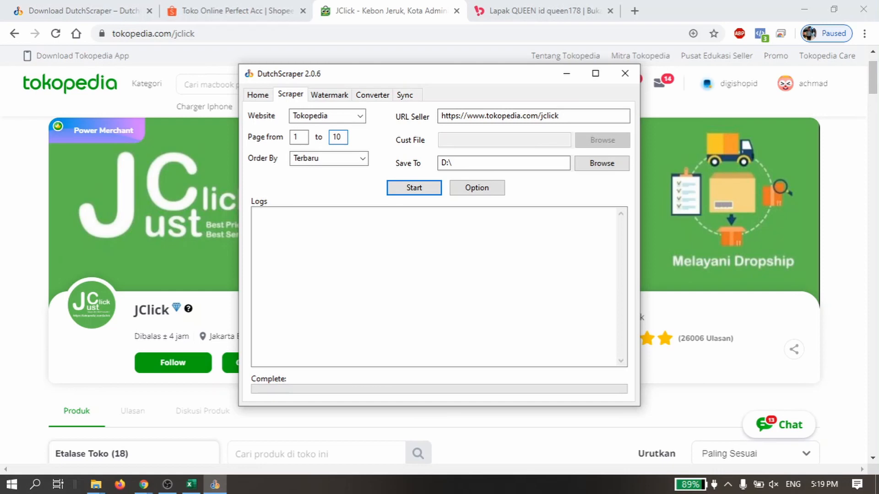
type("0")
key("BackSpace")
key("BackSpace")
type("0")
double_click(333, 136)
type("3")
- Set the page range to scrape from 4 to 7
left_click(300, 139)
double_click(299, 138)
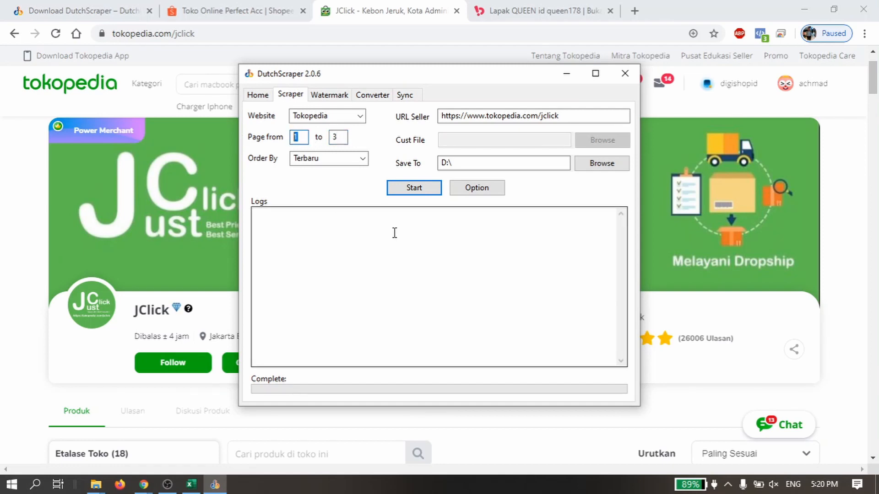
type("4")
double_click(337, 138)
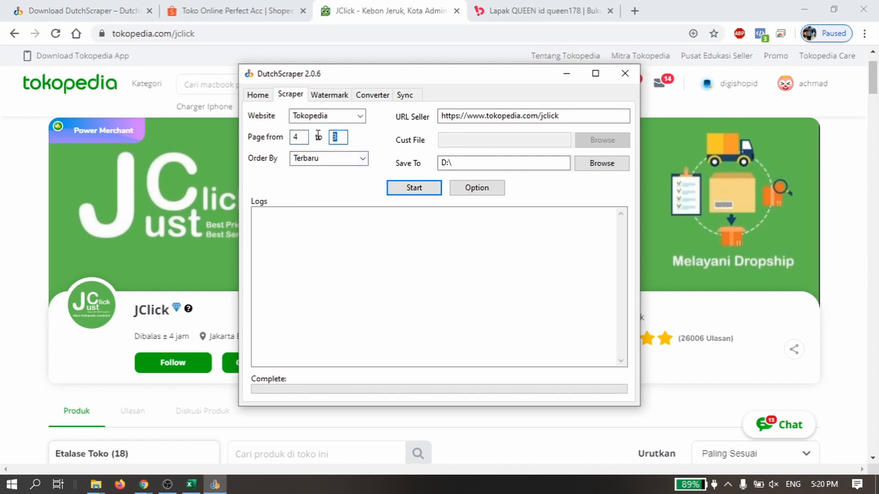
type("7")
- Set the page range to scrape from 8 to 10
double_click(300, 137)
type("8")
double_click(333, 137)
type("10")
- Compare the product sort options on the Tokopedia store page with the Order By choices in DutchScraper
left_click(821, 290)
scroll(778, 316, "down", 3)
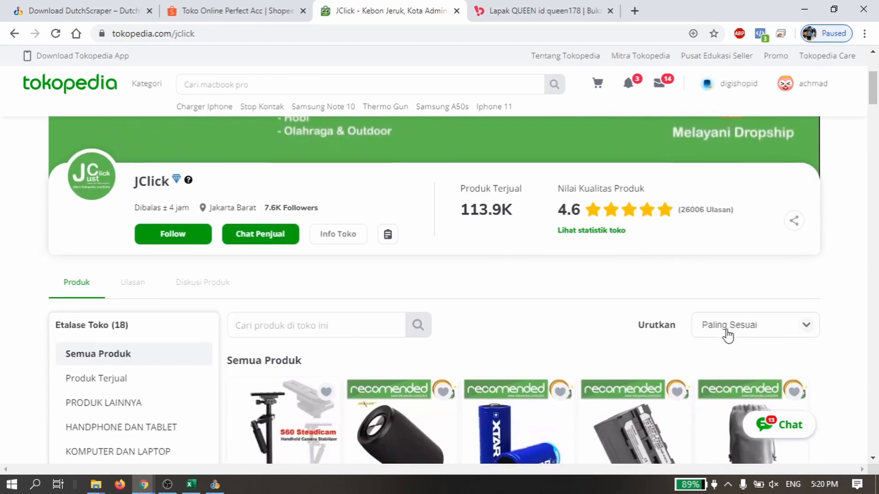
left_click(726, 333)
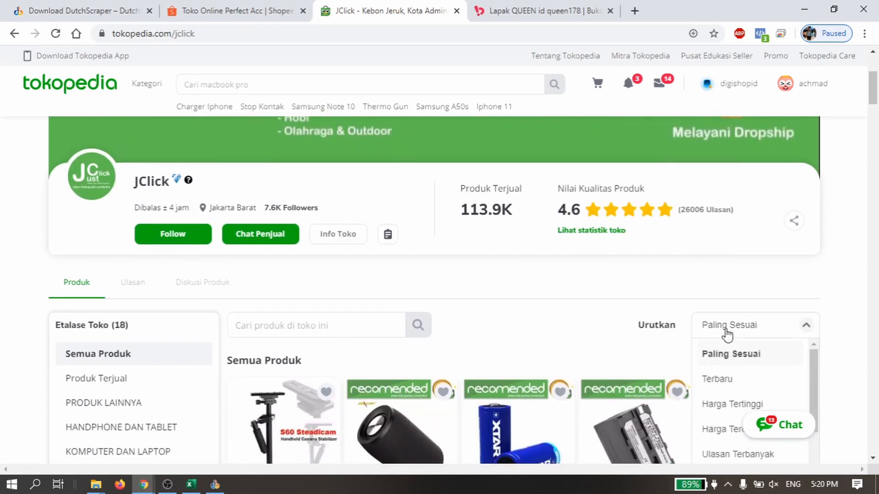
left_click(215, 484)
left_click(362, 158)
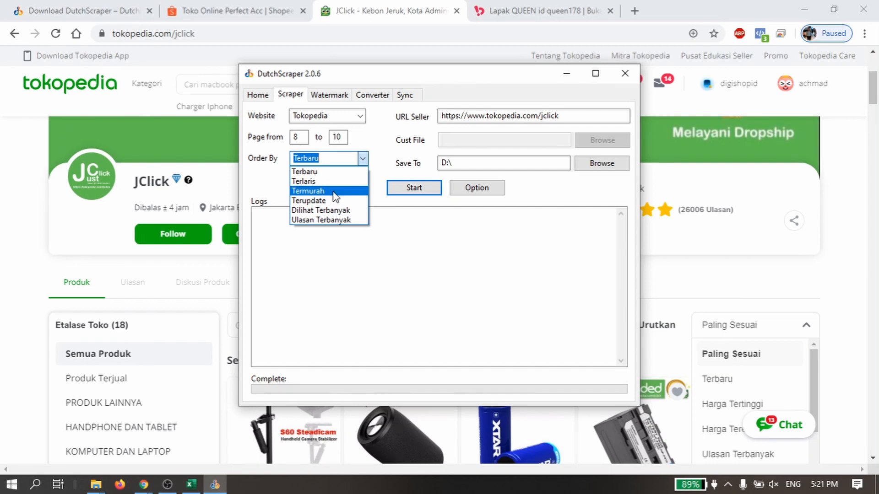
left_click(378, 140)
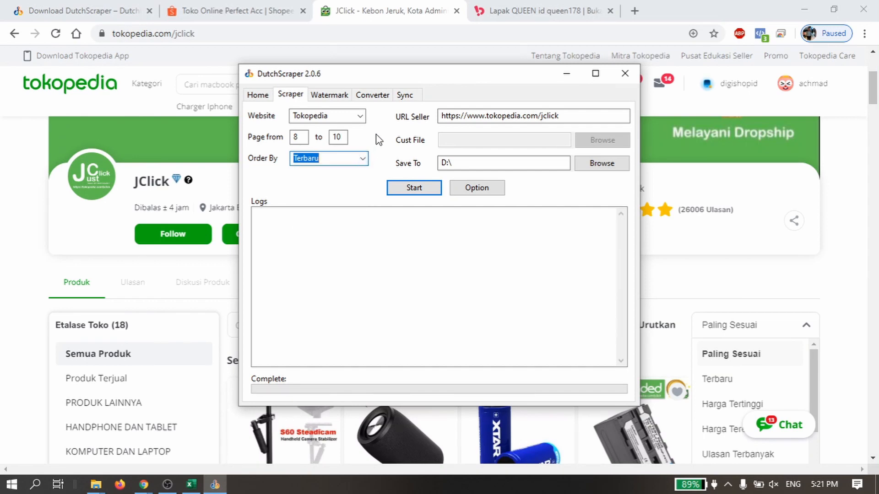
left_click(361, 157)
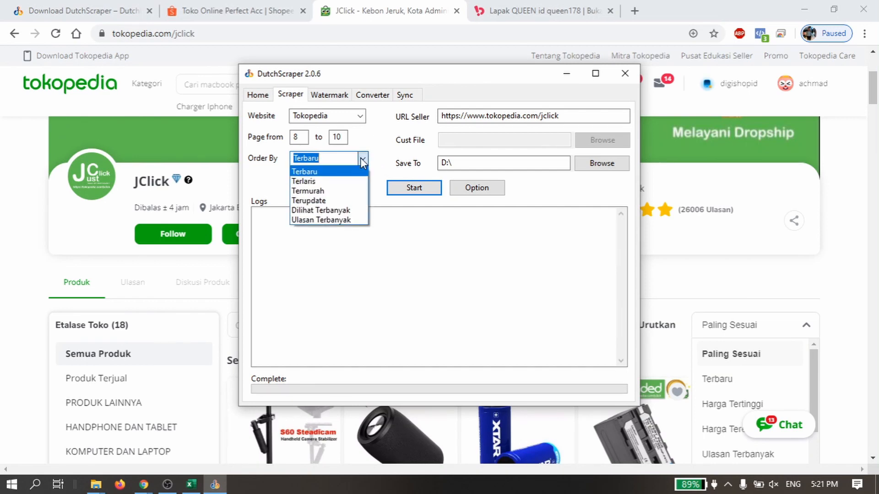
left_click(370, 144)
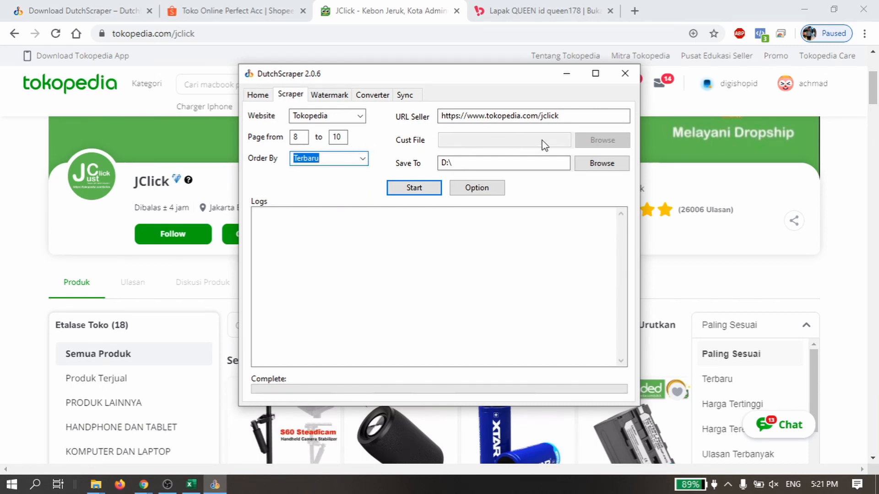
- Set the website to scrape to Custom Link and go to its custom file entry
left_click(360, 116)
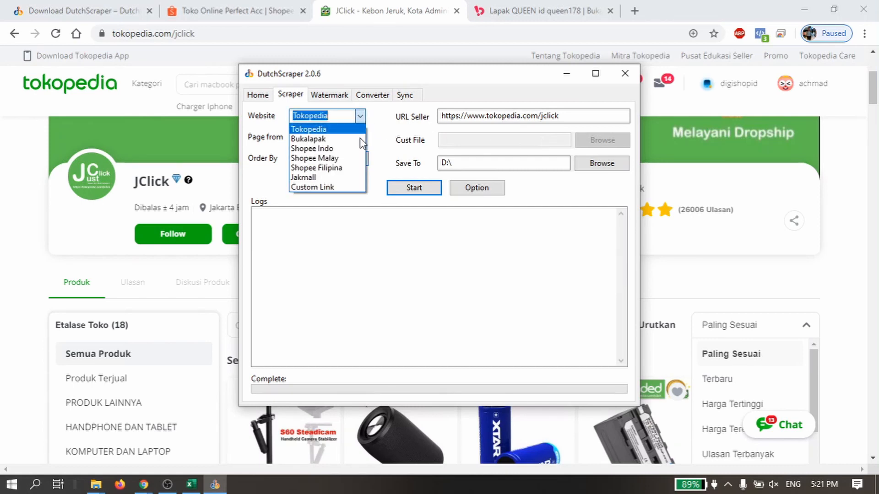
left_click(351, 186)
left_click(444, 139)
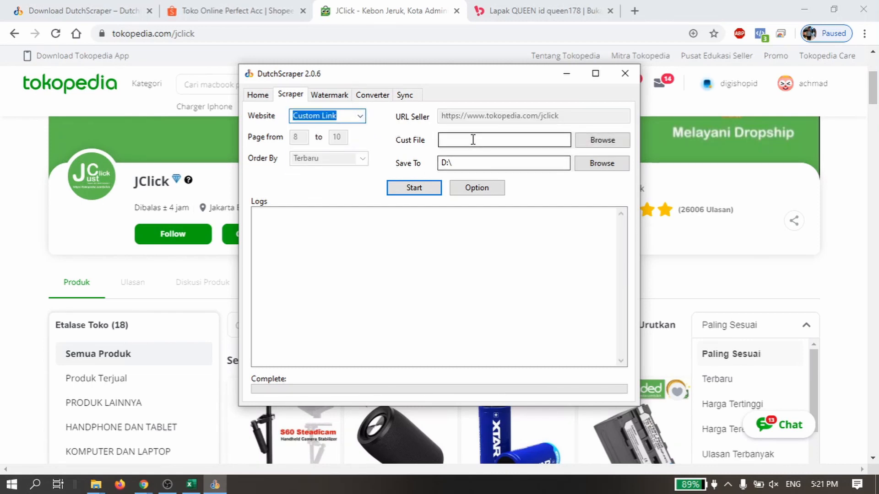
- Set the website back to Tokopedia and replace the placeholder shop name in the seller URL with jclick
left_click(360, 116)
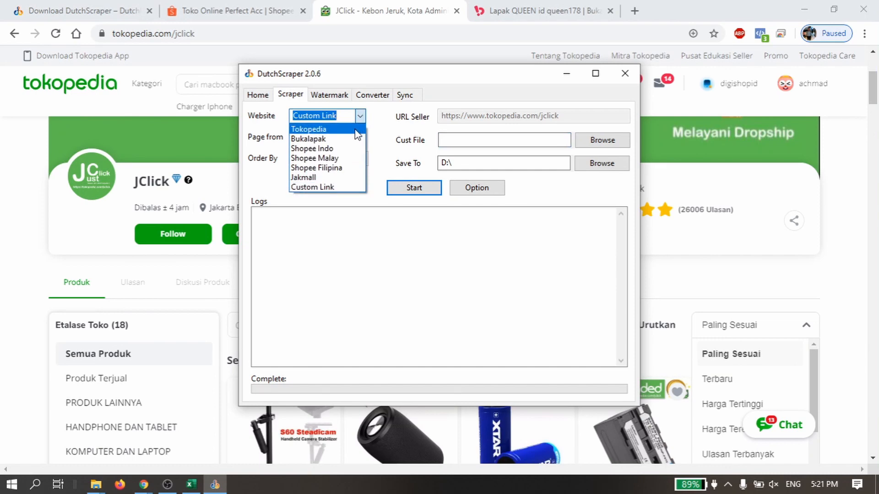
left_click(357, 125)
left_click_drag(541, 115, 590, 115)
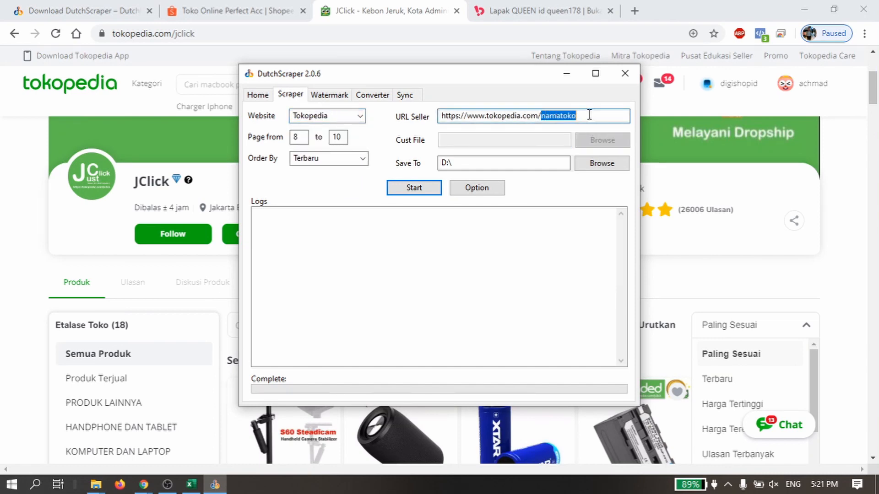
key("ctrl+v")
- Choose the MP folder on drive D as the save location for the scrape results
left_click(601, 163)
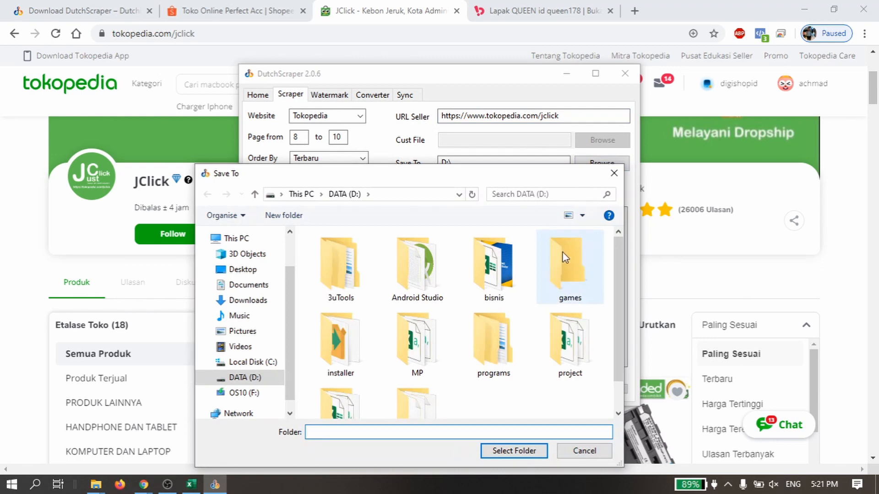
double_click(428, 352)
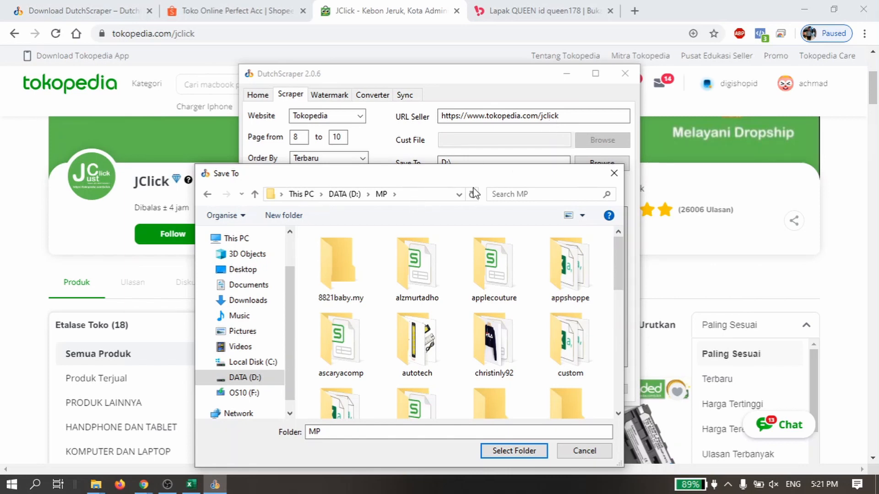
left_click(513, 451)
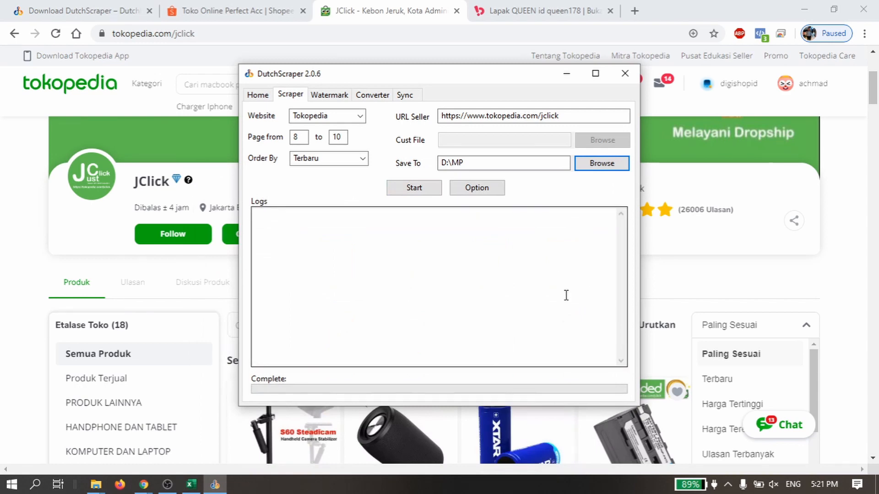
- Review the scraper's markup price, image download, find-and-replace and prefix/postfix options, then close them without changes
left_click(478, 195)
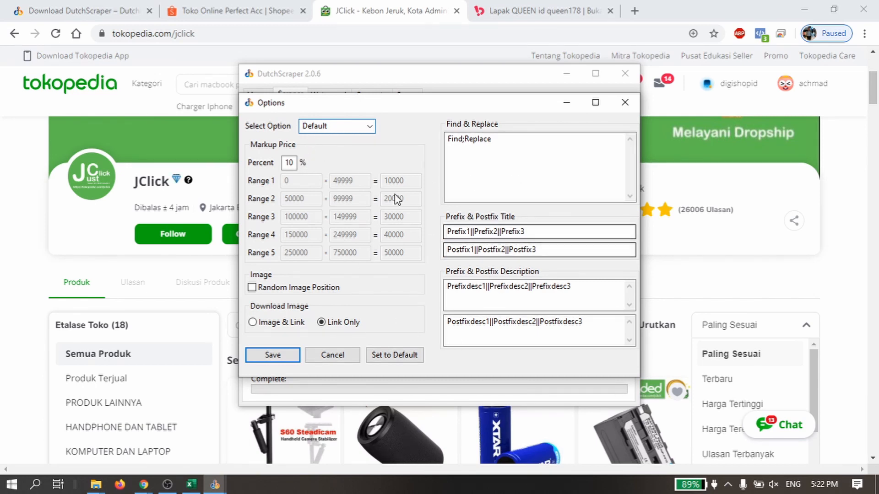
left_click_drag(417, 111, 543, 86)
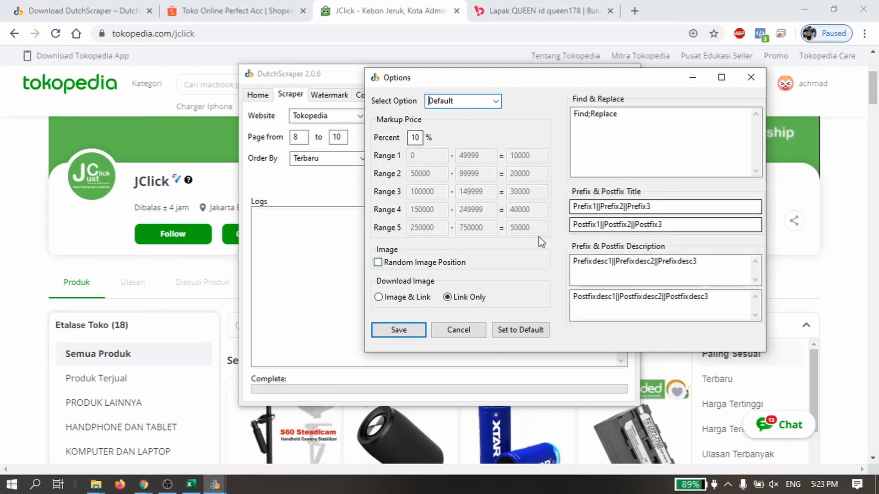
left_click(750, 77)
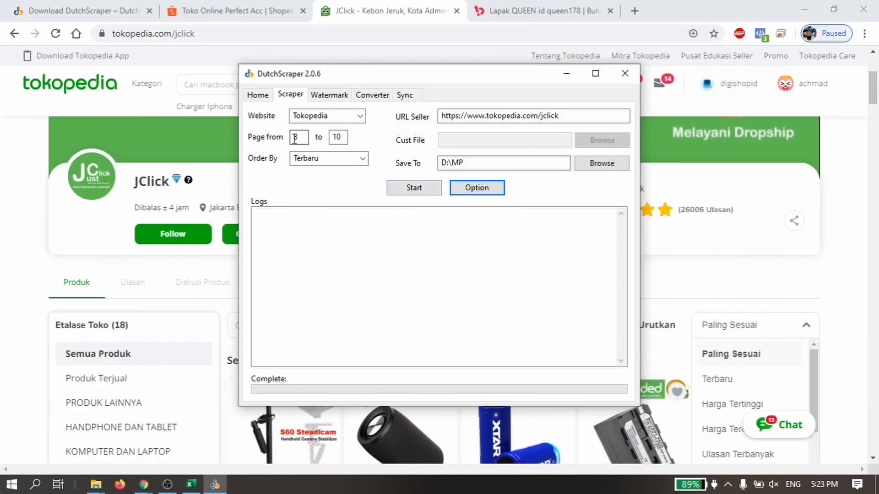
- Set the page range from 1 to 2 and start scraping the jclick store
left_click_drag(303, 137, 285, 137)
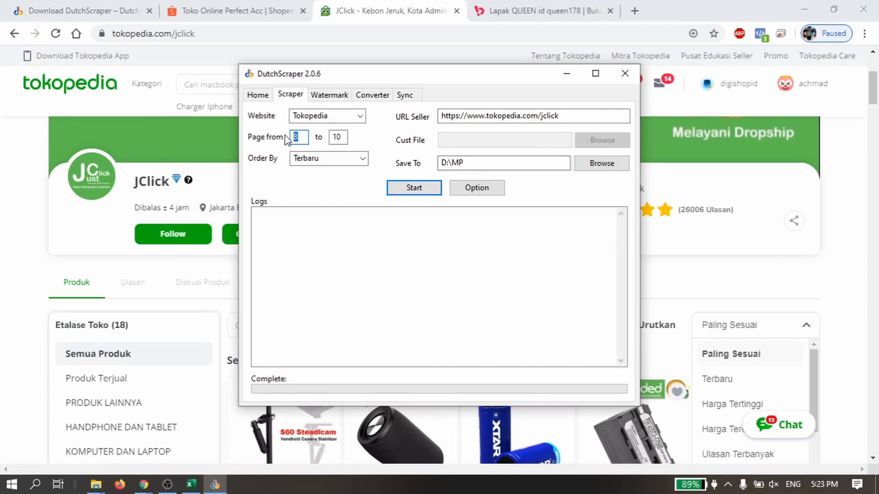
type("1")
double_click(339, 137)
type("2")
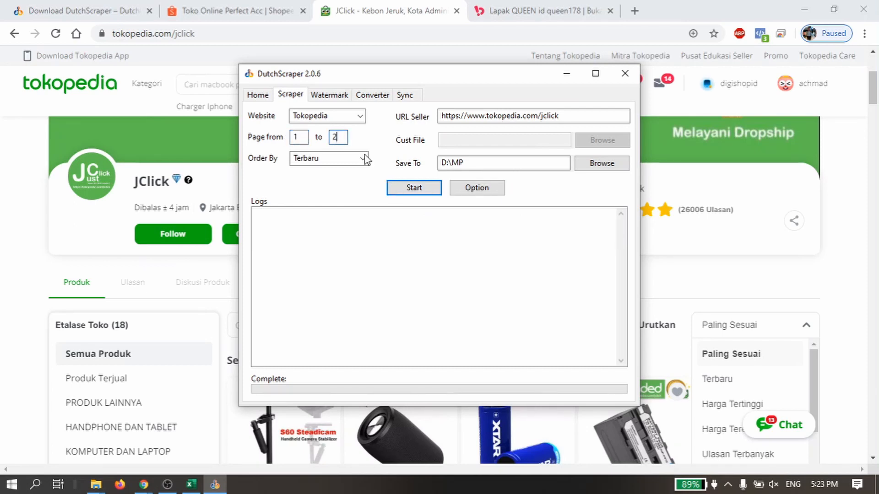
left_click(417, 188)
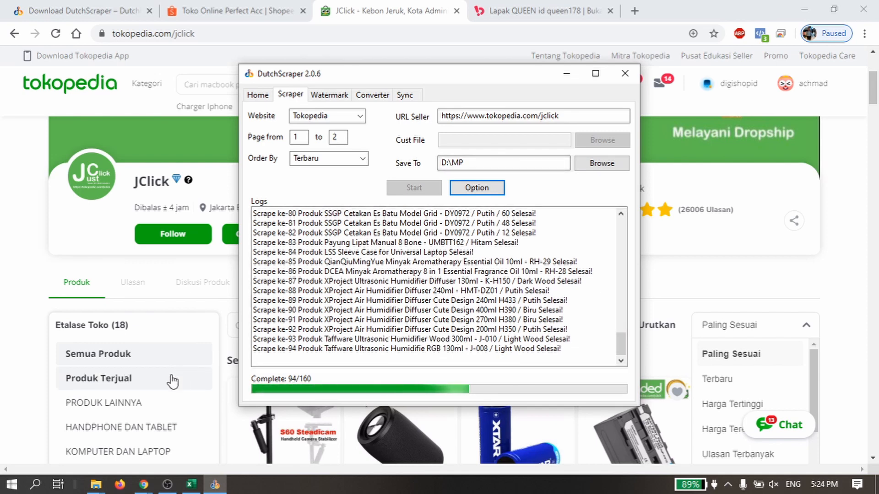
- Switch to File Explorer and open the jclick results folder inside MP on drive D
left_click(96, 484)
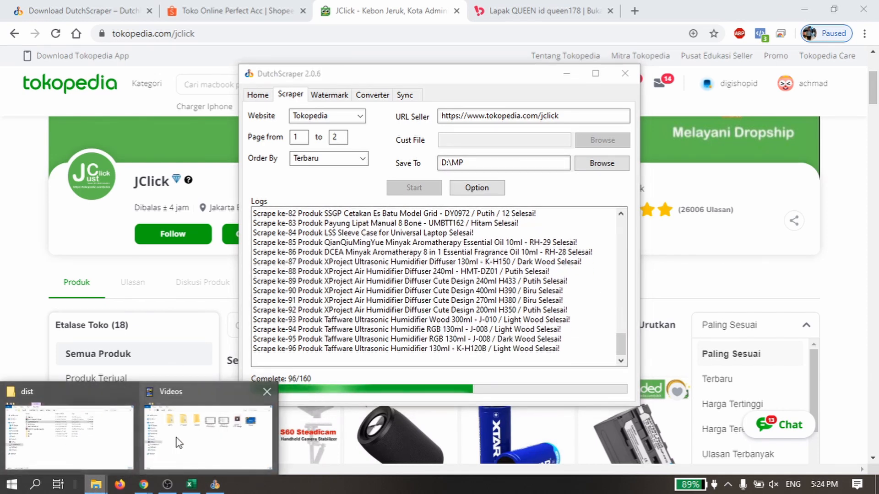
left_click(179, 443)
left_click(186, 289)
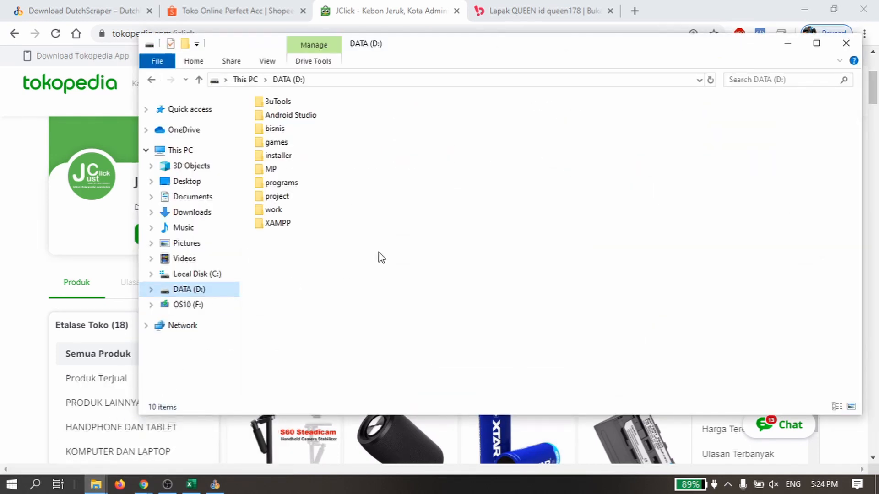
double_click(284, 170)
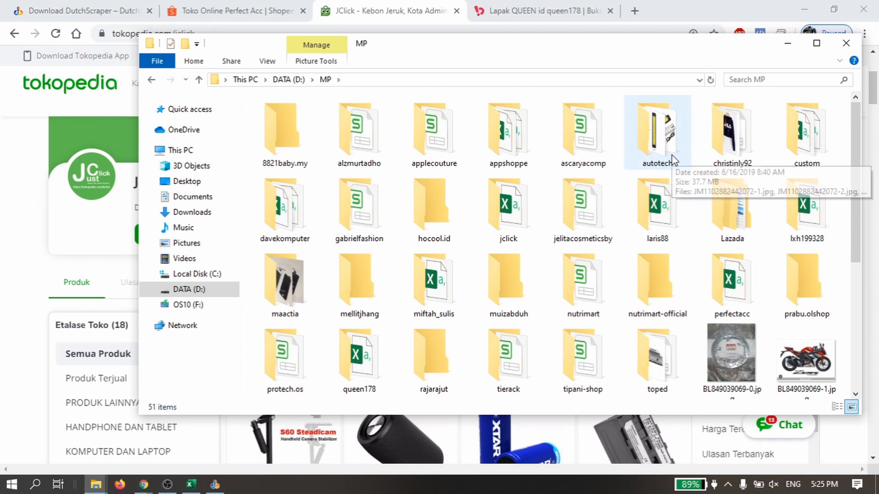
left_click(505, 226)
double_click(505, 226)
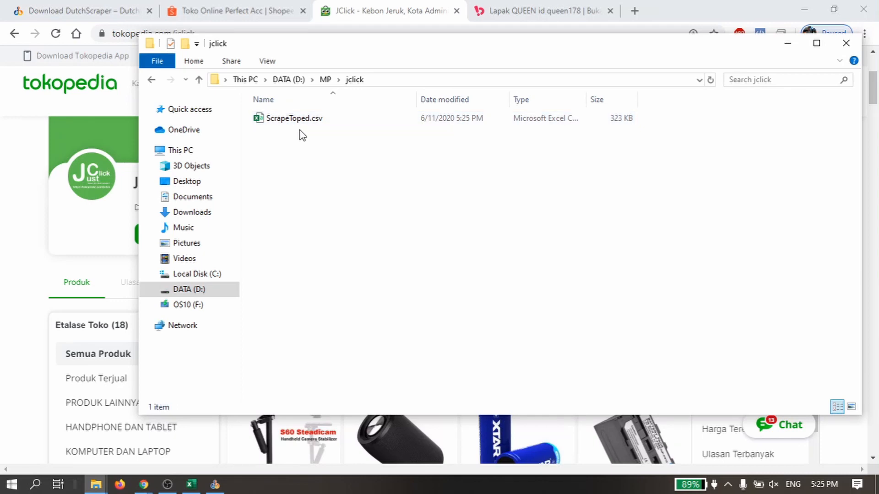
- Switch back to DutchScraper and check the end of the scraping log for the completion line
left_click(214, 486)
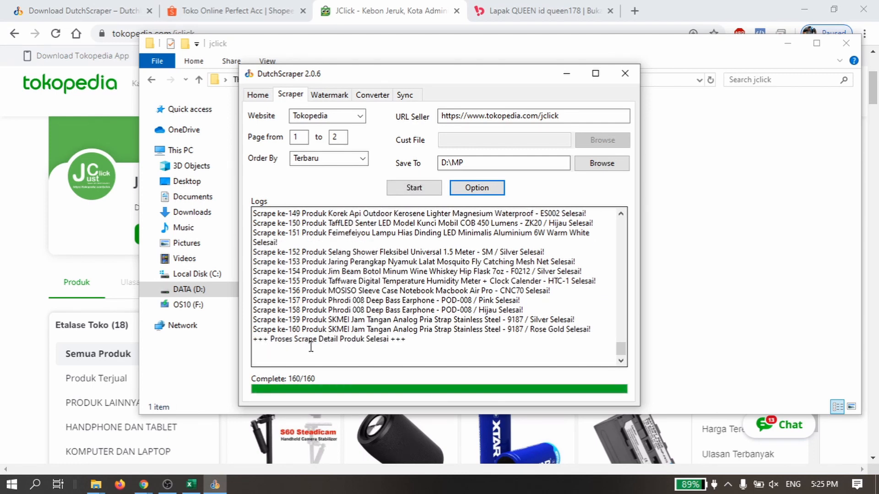
left_click_drag(406, 342, 253, 338)
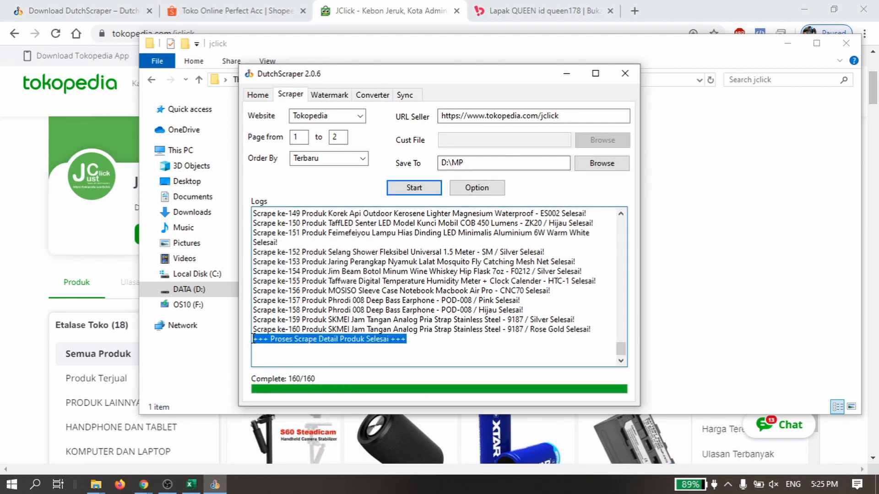
left_click(304, 339)
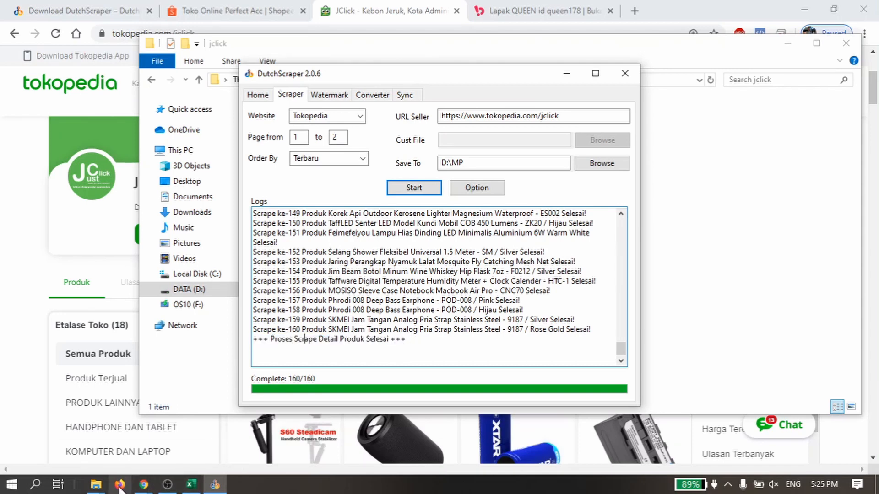
- Open ScrapeToped.csv from the jclick folder in Excel, and bring the folder window back to the front
mouse_move(96, 485)
left_click(213, 442)
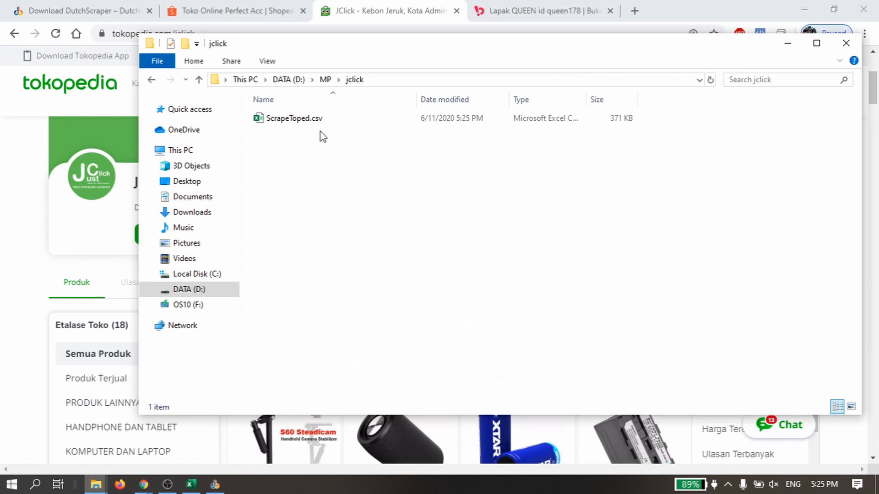
left_click(308, 118)
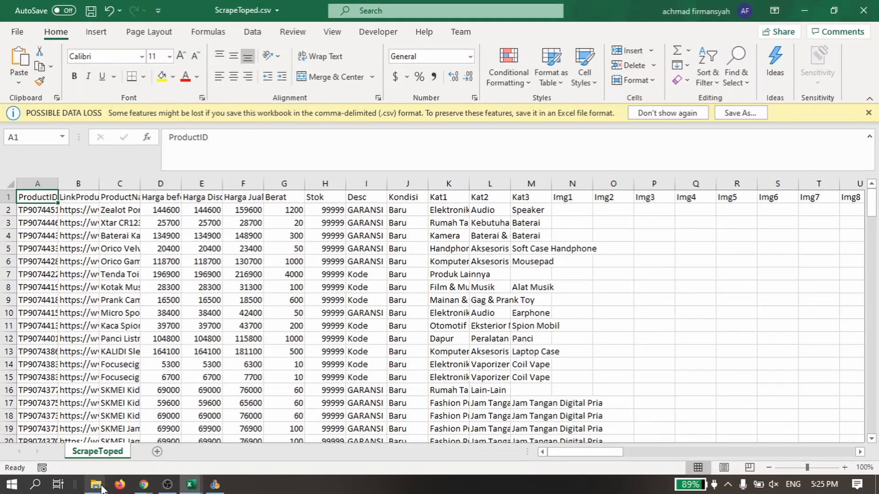
mouse_move(96, 484)
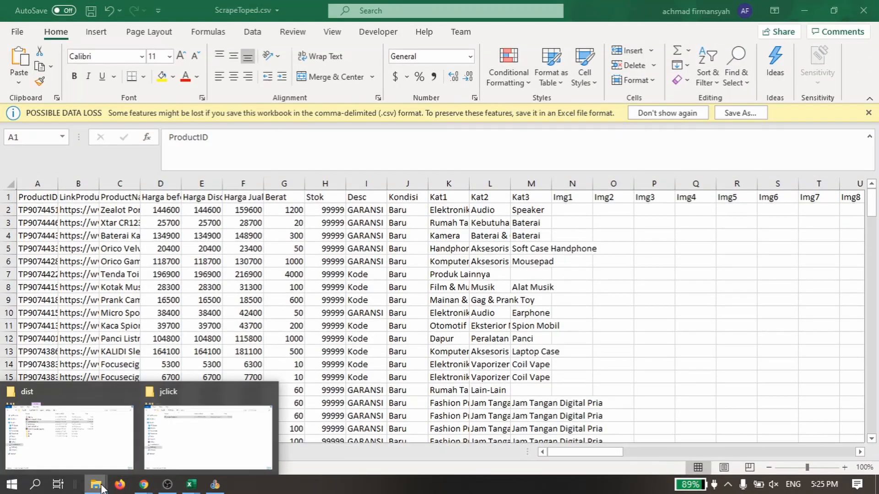
left_click(197, 435)
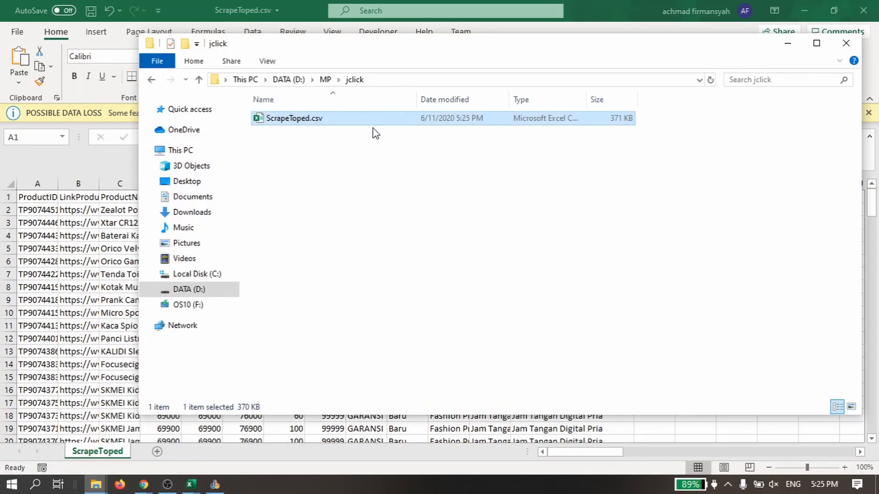
- Try the Image & Link download setting in DutchScraper's options and cancel the dialog without saving
left_click(215, 484)
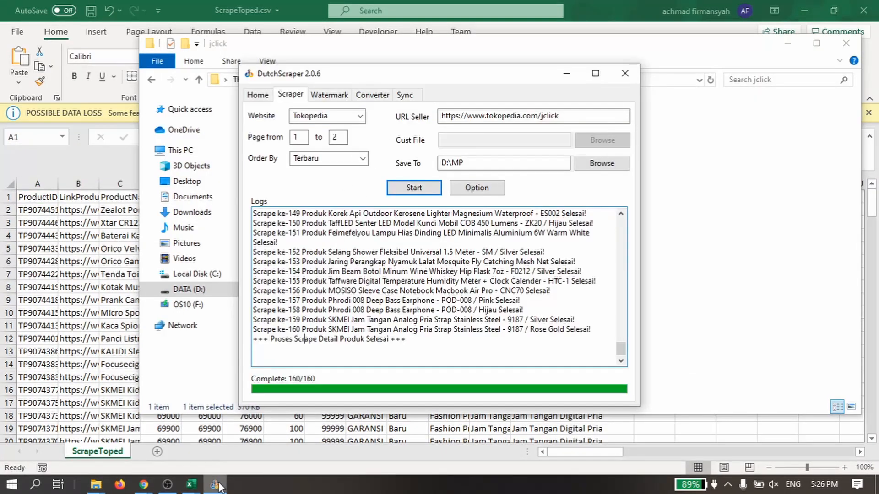
left_click(477, 187)
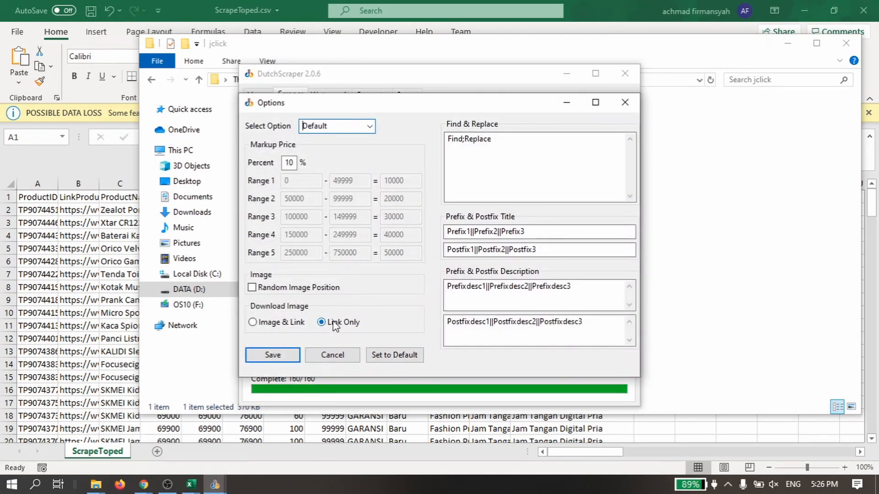
left_click(270, 325)
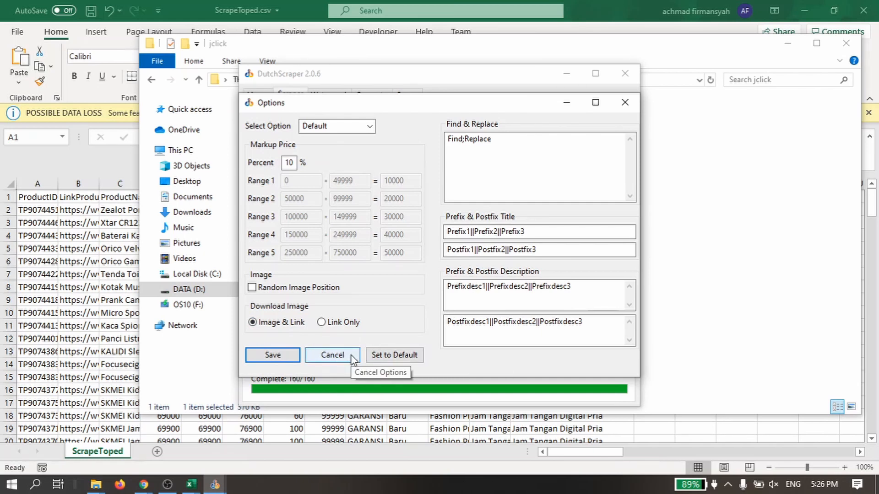
left_click(333, 355)
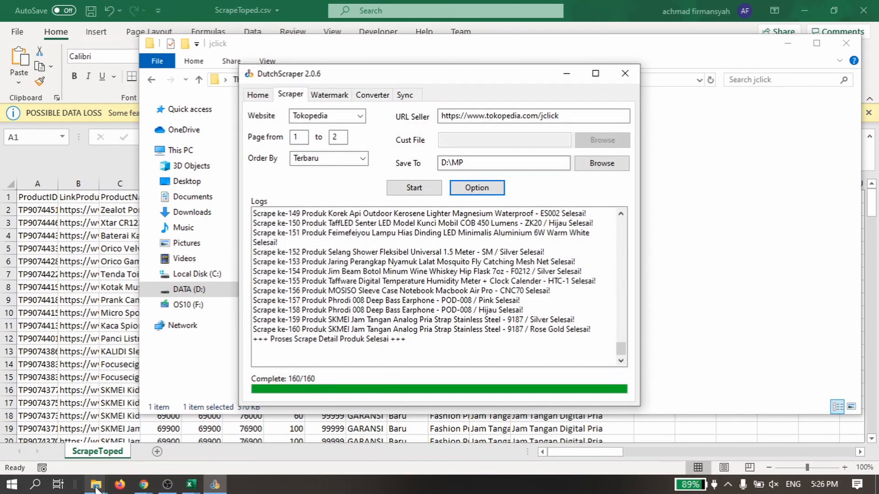
- Return to ScrapeToped.csv in Excel and examine the values in the ProductID column
left_click(82, 338)
left_click(50, 221)
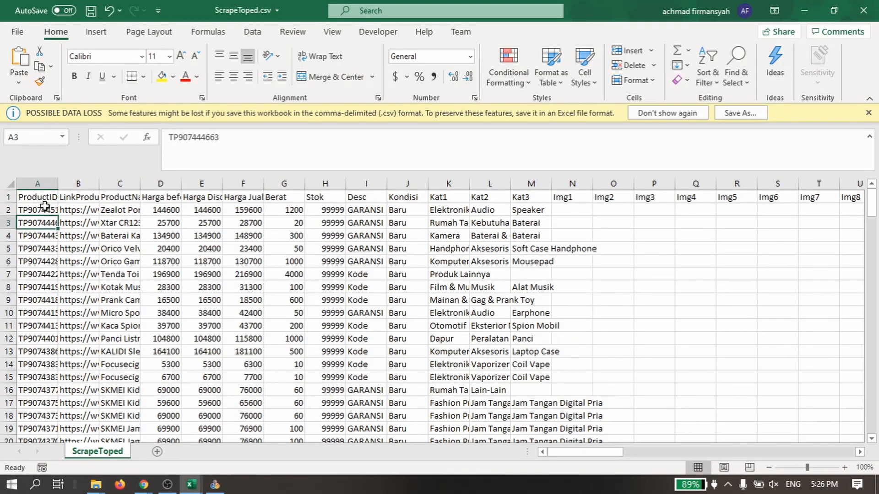
left_click(44, 198)
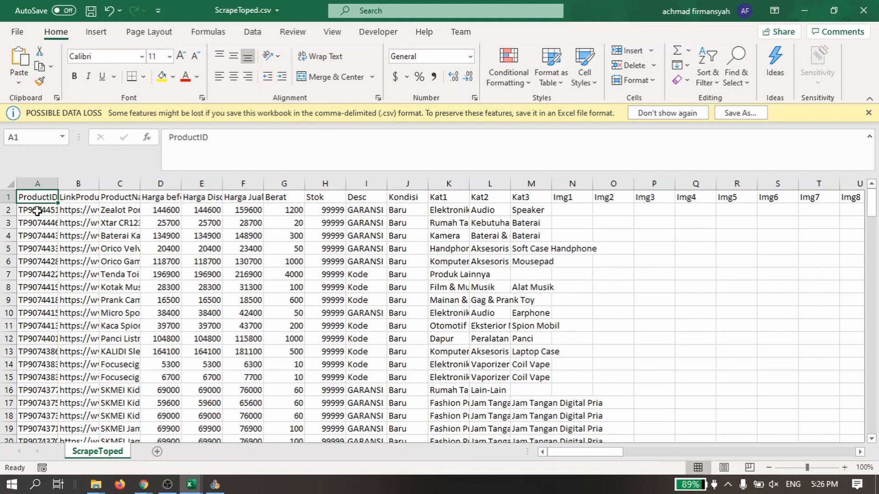
mouse_move(34, 211)
left_mouse_down()
mouse_move(33, 353)
mouse_move(36, 212)
left_mouse_up()
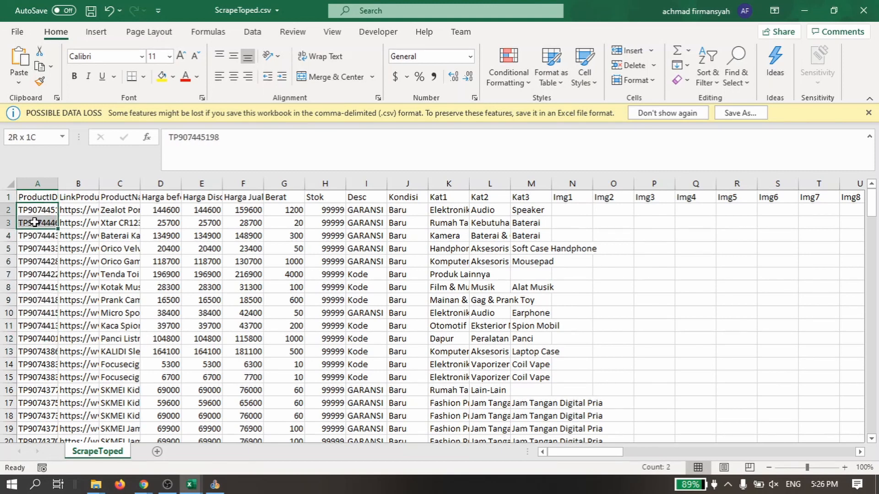
left_click(44, 273)
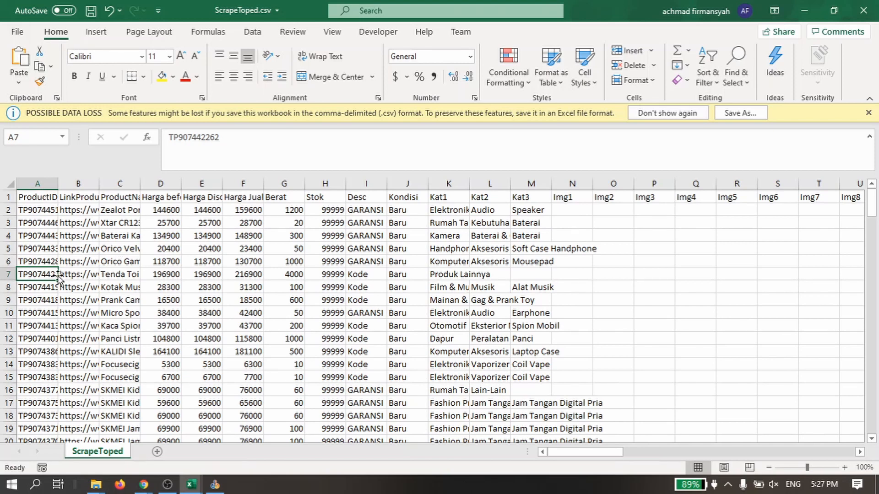
left_click_drag(38, 210, 96, 353)
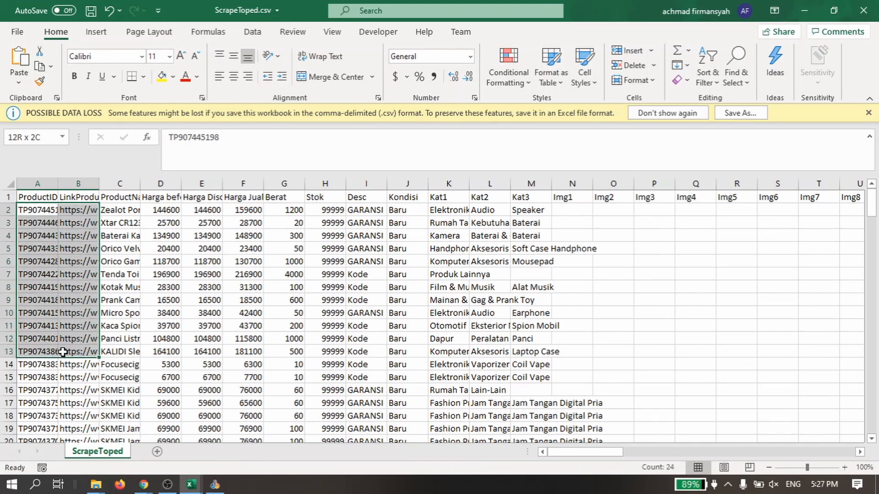
left_click(44, 291)
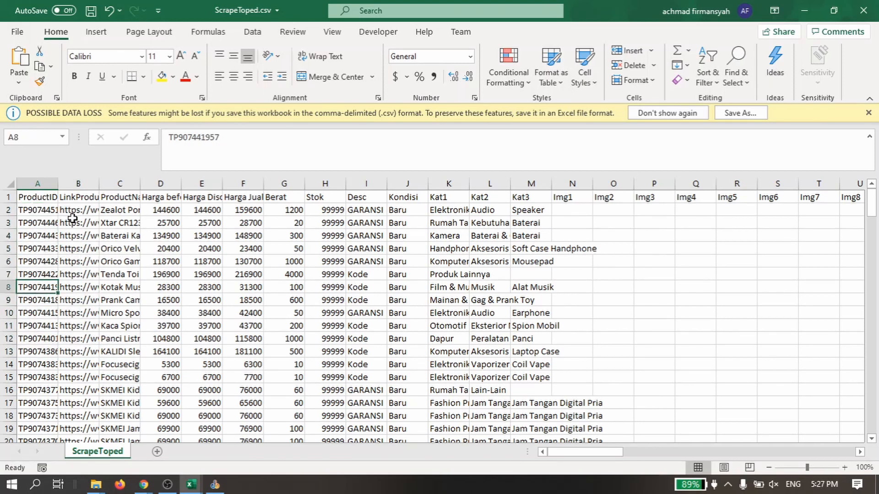
- Examine the product link and product name columns and the original and discounted price headers
left_click(76, 200)
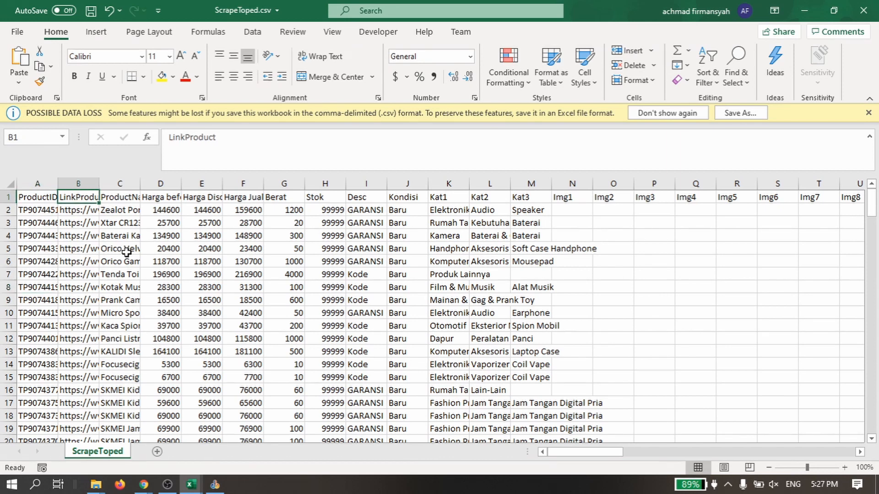
left_click(119, 214)
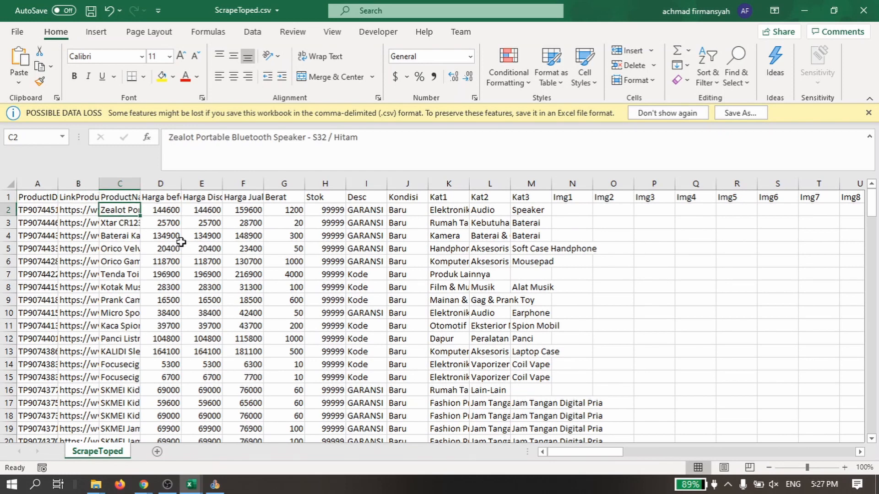
left_click(82, 199)
left_click(115, 200)
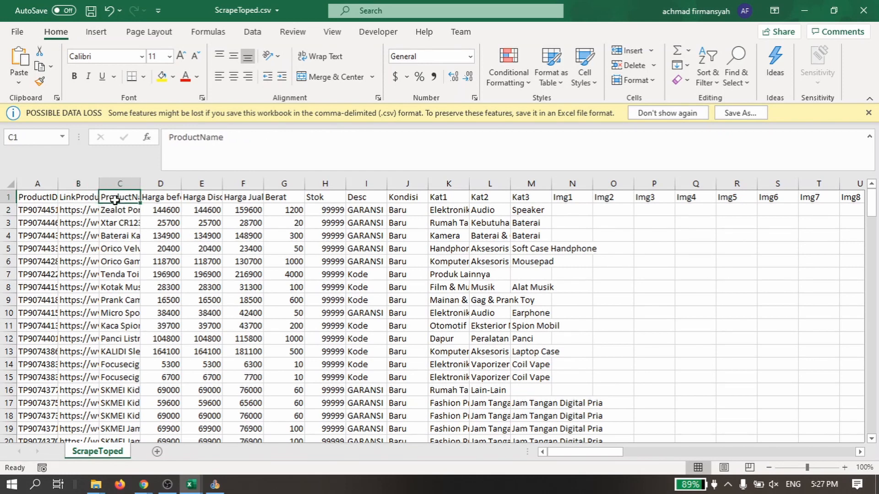
left_click(159, 199)
left_click(201, 198)
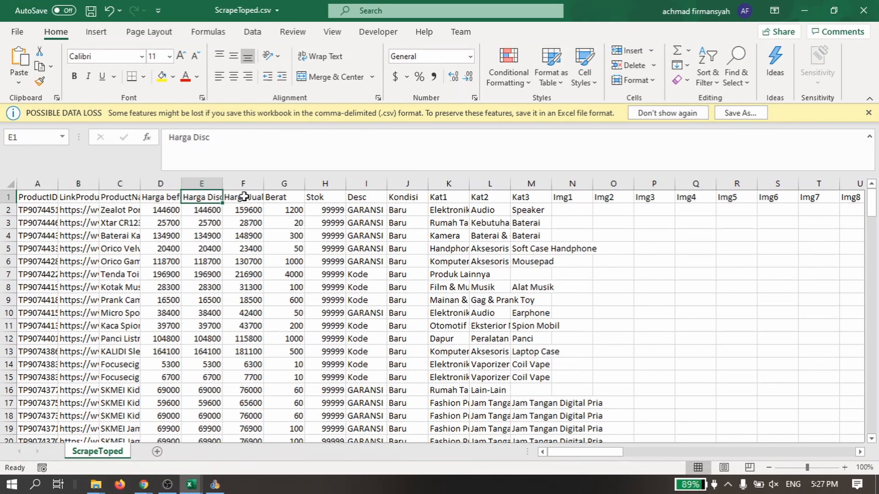
- Inspect the Harga Jual, Berat, Stok and Desc columns of the scraped data, and switch back to DutchScraper
left_click_drag(243, 197, 254, 250)
left_click(230, 266)
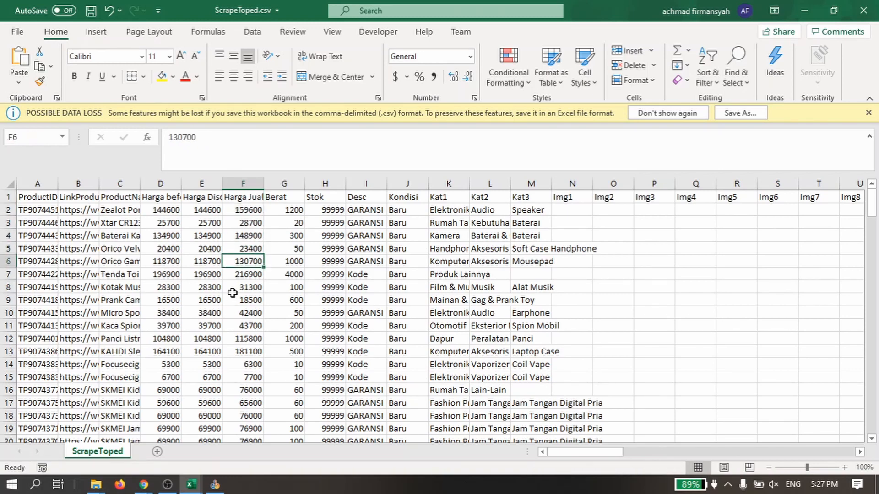
left_click(233, 289)
left_click(232, 260)
left_click(233, 223)
left_click(286, 235)
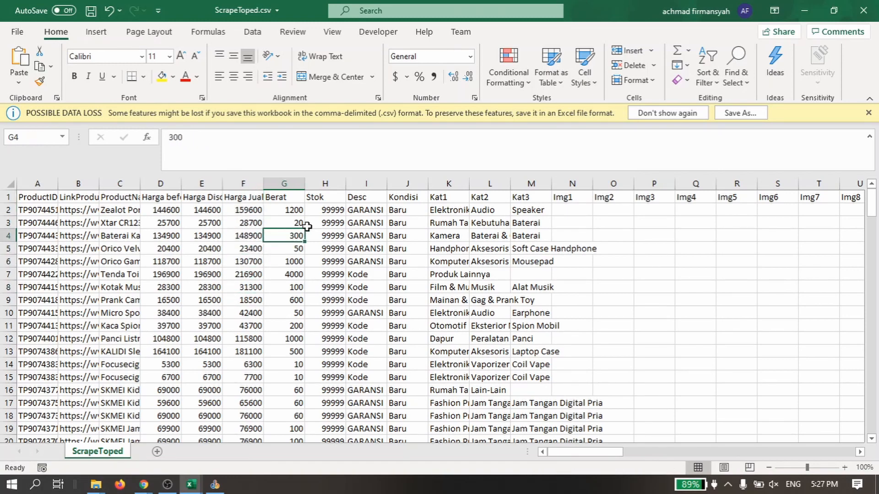
left_click(315, 224)
left_click(366, 223)
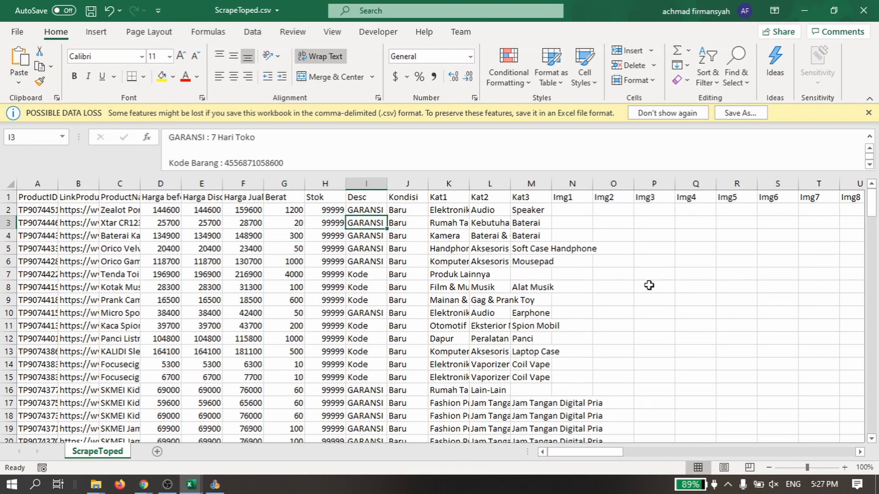
left_click_drag(615, 453, 436, 456)
left_click(214, 484)
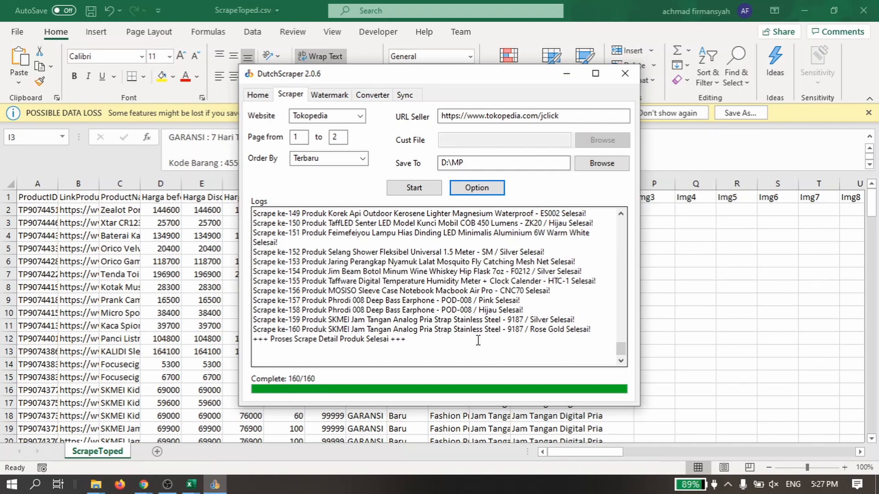
- Switch to Chrome and copy the shop name perfectacc from the address of the Perfect Acc Shopee store
left_click(95, 484)
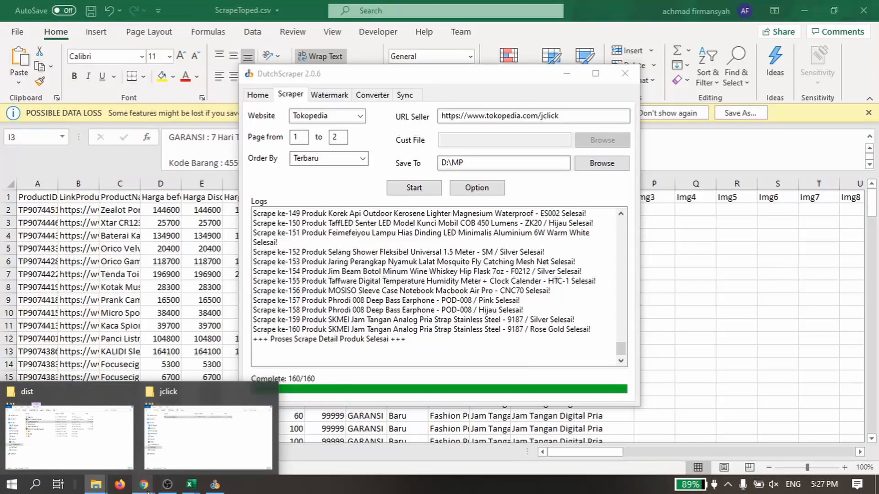
left_click(184, 441)
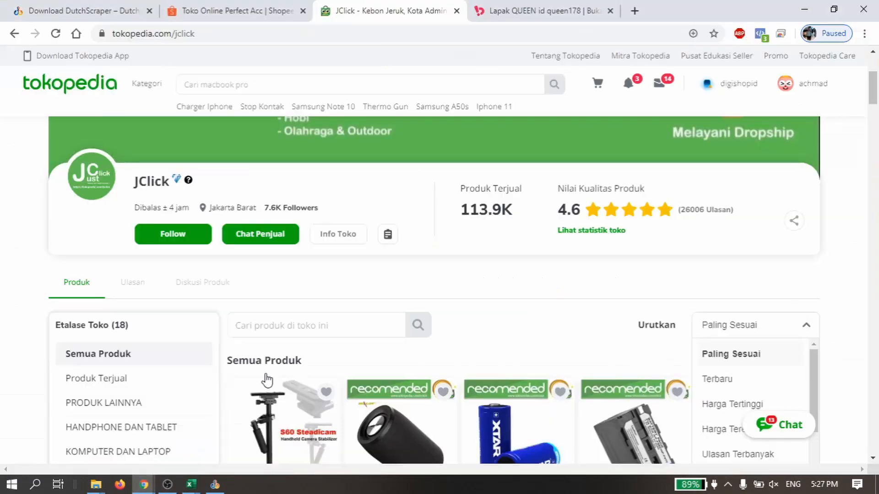
left_click(258, 13)
left_click_drag(167, 34, 236, 35)
key("ctrl+c")
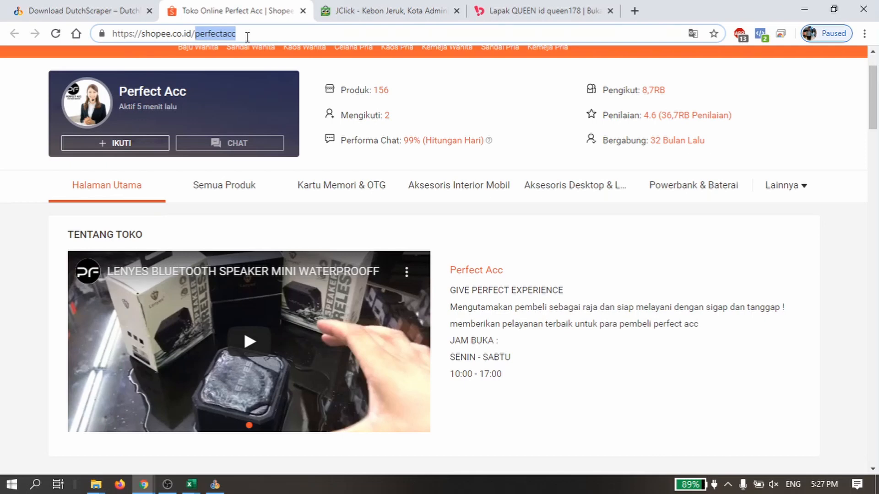
left_click(215, 485)
left_click(359, 117)
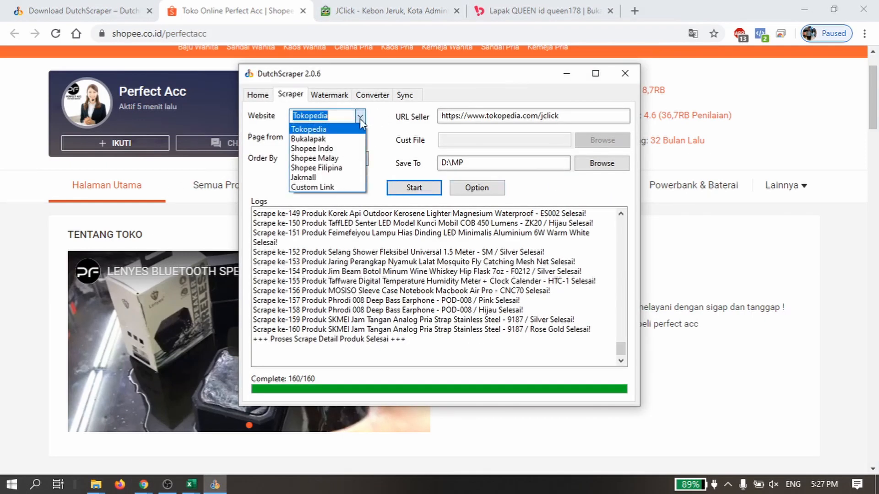
left_click(334, 149)
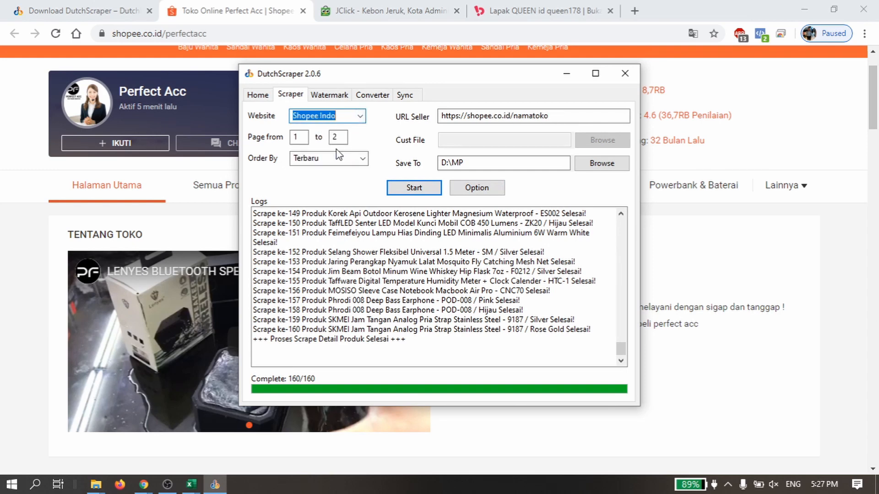
double_click(520, 120)
key("ctrl+v")
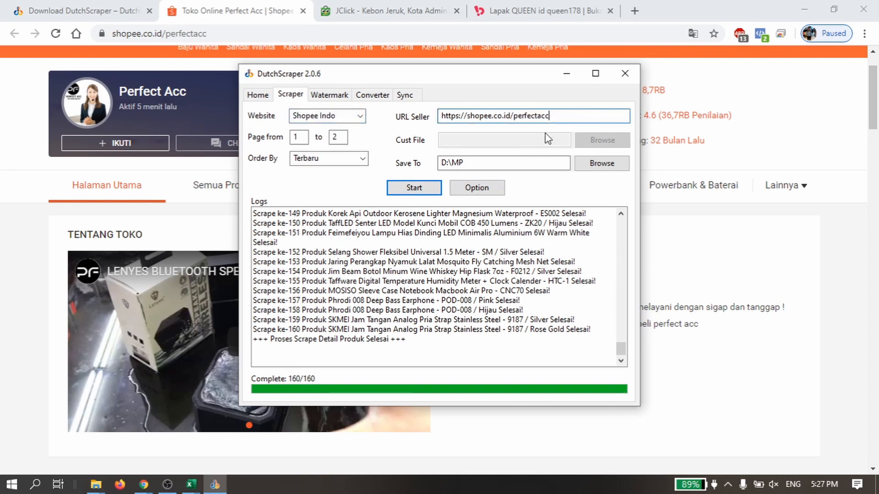
left_click(431, 192)
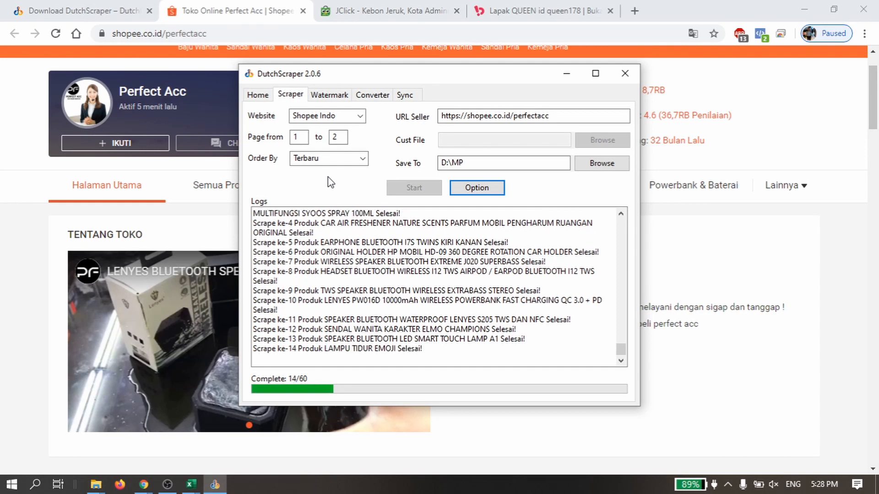
- Examine the u/ path and shop name in the Bukalapak store's address in Chrome, and return to DutchScraper
left_click(540, 11)
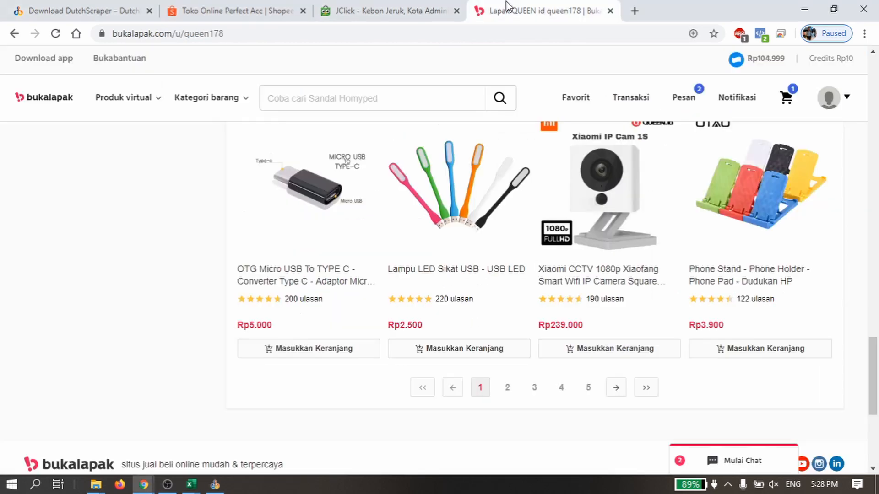
left_click(183, 34)
left_click_drag(176, 35, 174, 35)
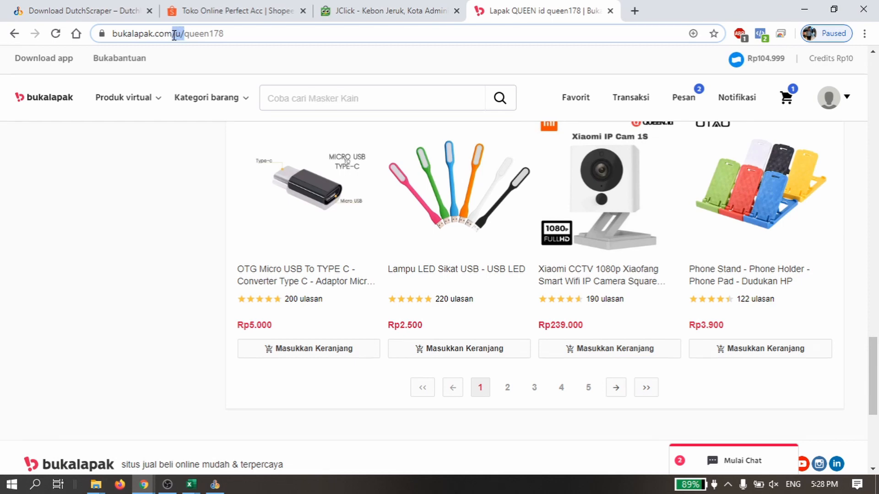
left_click(240, 36)
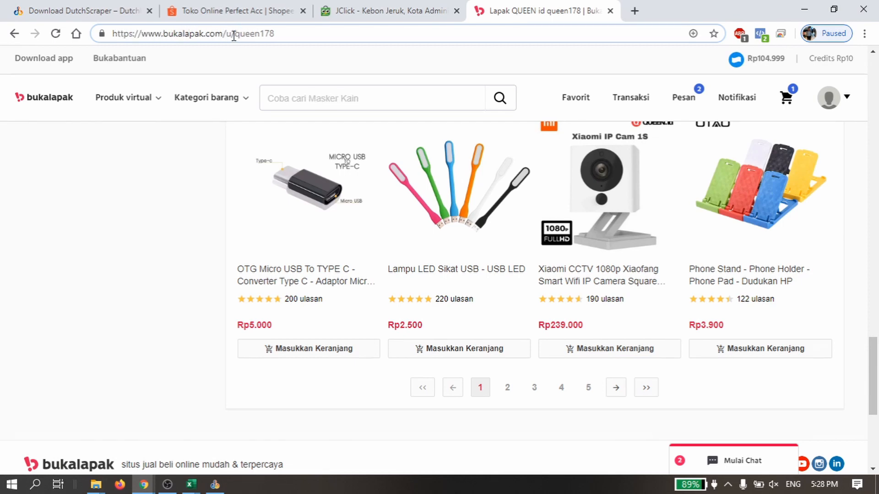
left_click_drag(235, 35, 285, 37)
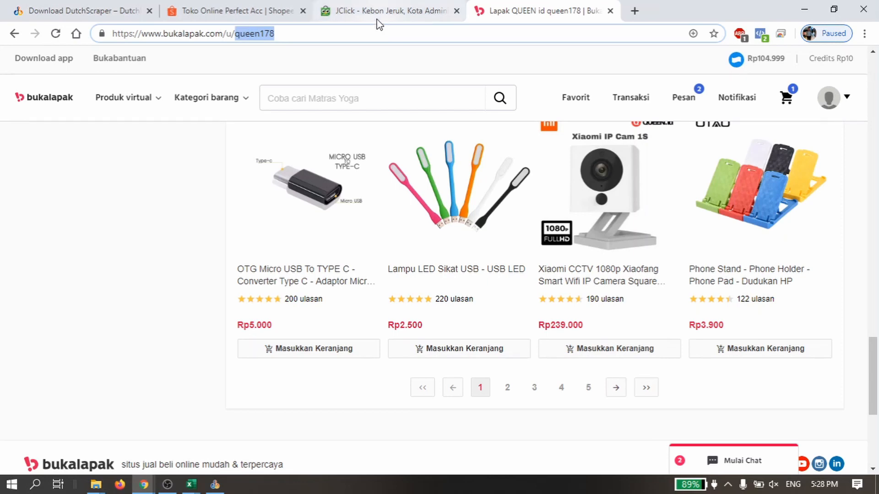
left_click(221, 486)
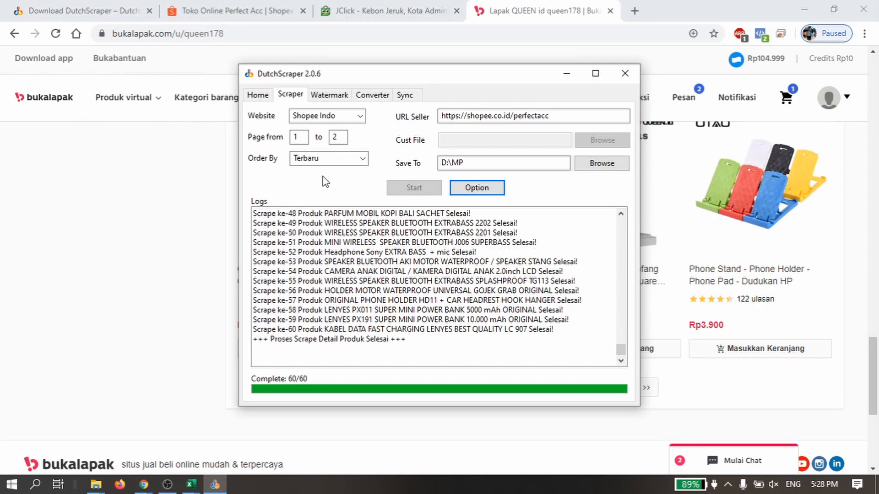
- Inspect the products-per-page options on the JClick Tokopedia store page, and check the end of the scrape log in DutchScraper
left_click(370, 12)
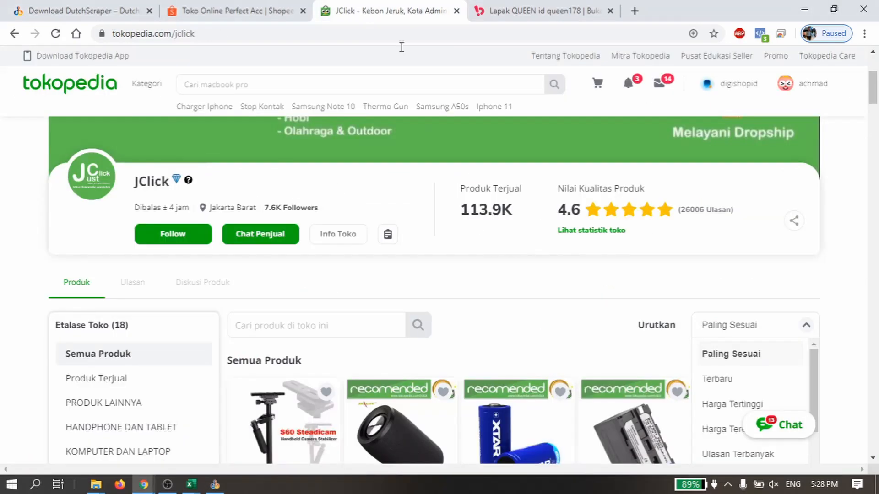
left_click_drag(872, 94, 871, 408)
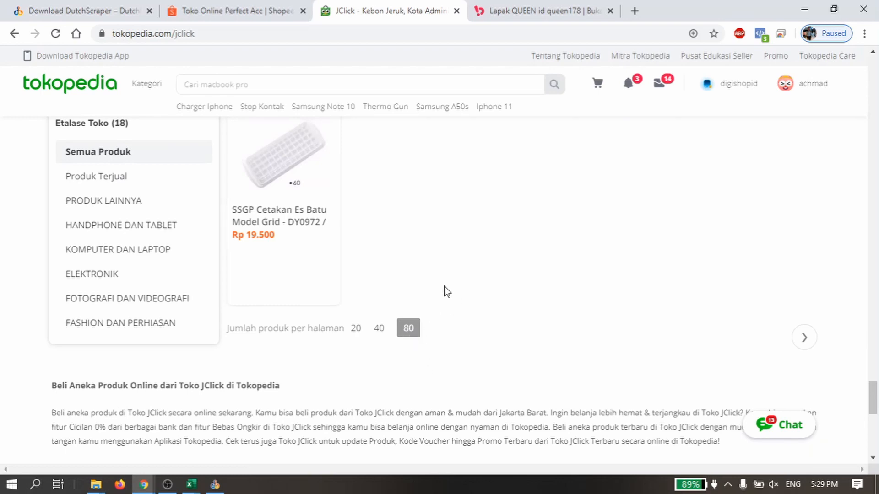
left_click(212, 487)
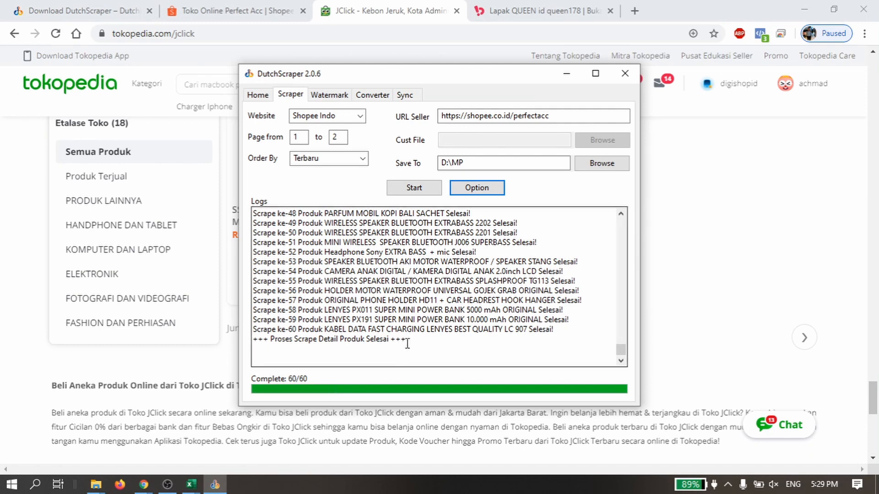
left_click_drag(403, 341, 255, 350)
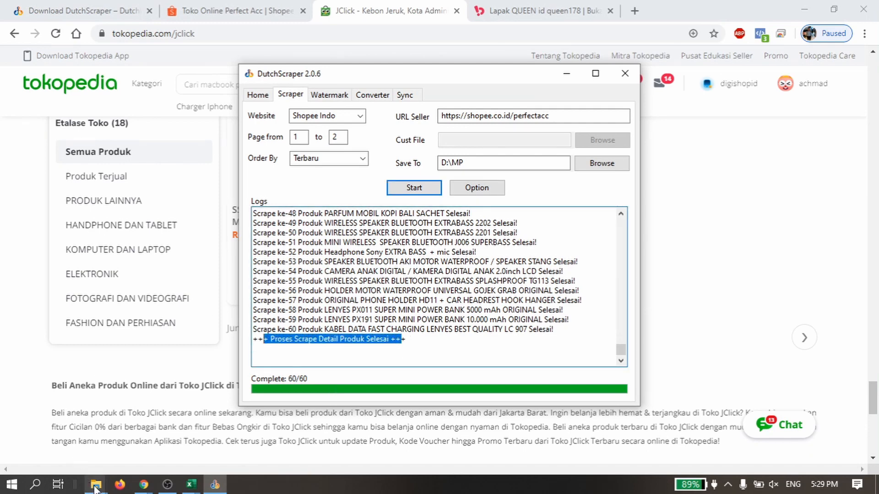
- Locate ScrapeShopee.csv in the D:\MP\perfectacc folder in File Explorer, and view ScrapeToped.csv in Excel
mouse_move(96, 489)
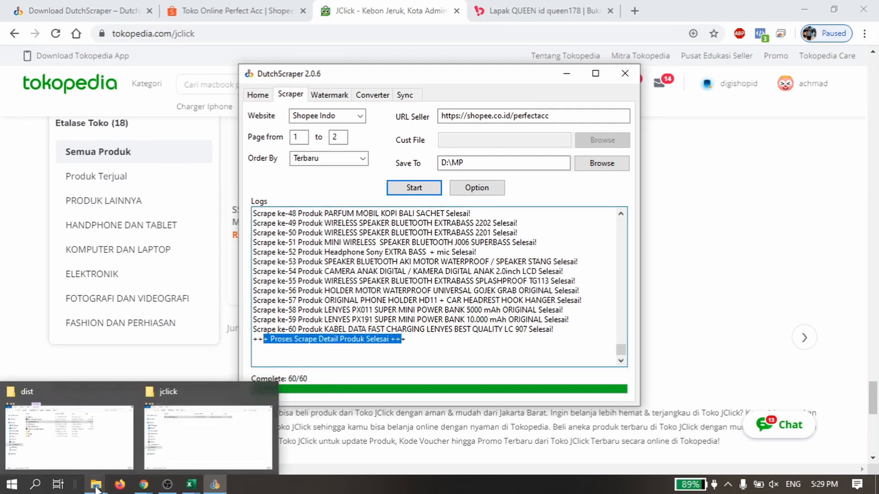
left_click(179, 429)
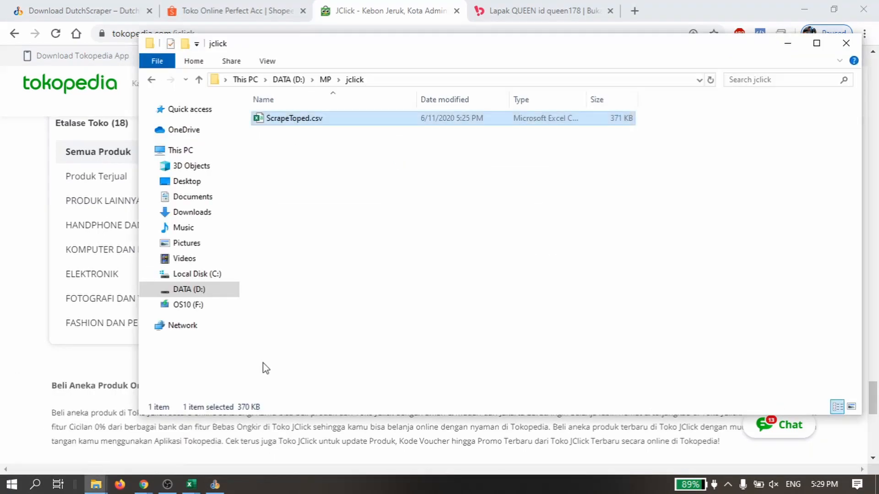
left_click(325, 80)
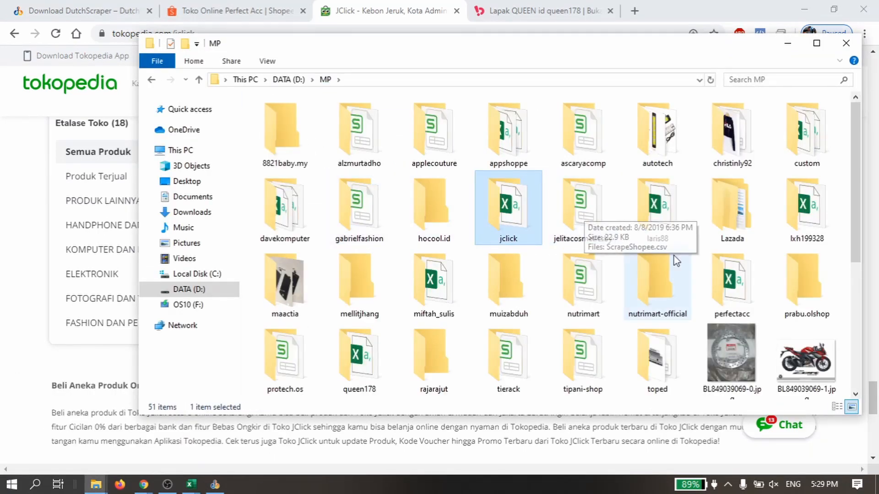
double_click(737, 286)
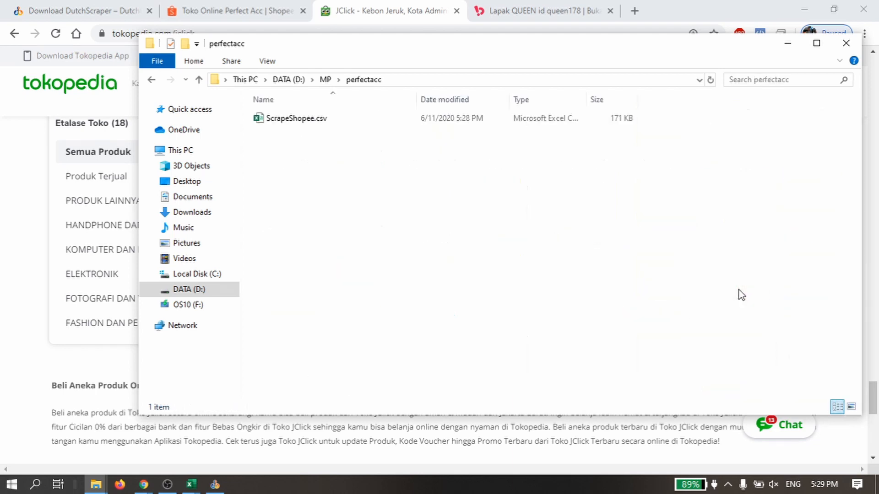
left_click(308, 123)
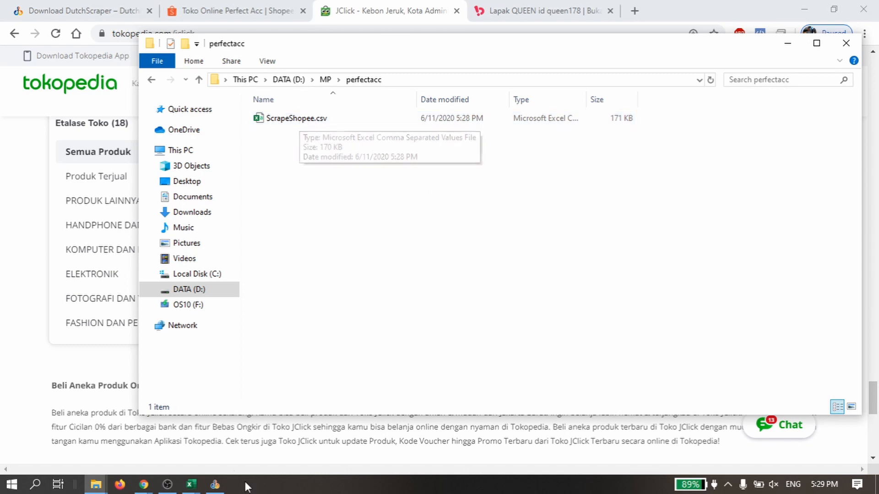
mouse_move(191, 484)
left_click(248, 439)
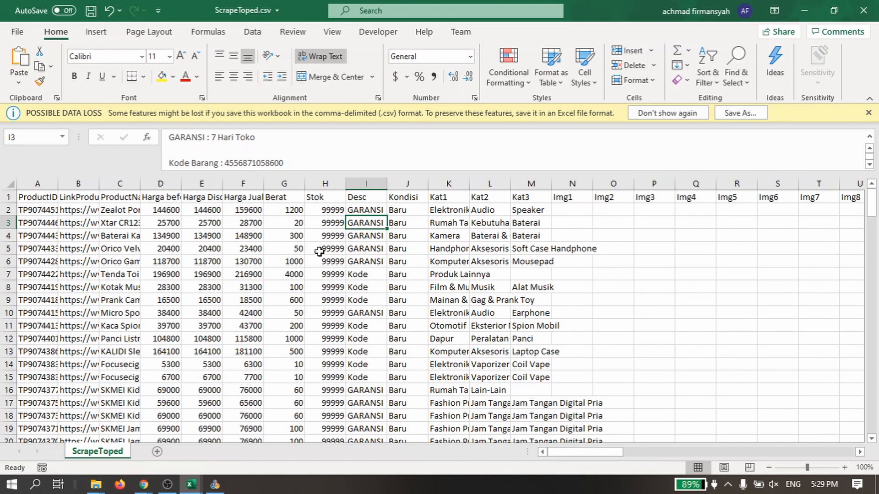
- In DutchScraper, set the website to Bukalapak and replace the placeholder shop name in the seller URL with perfectacc
left_click(215, 484)
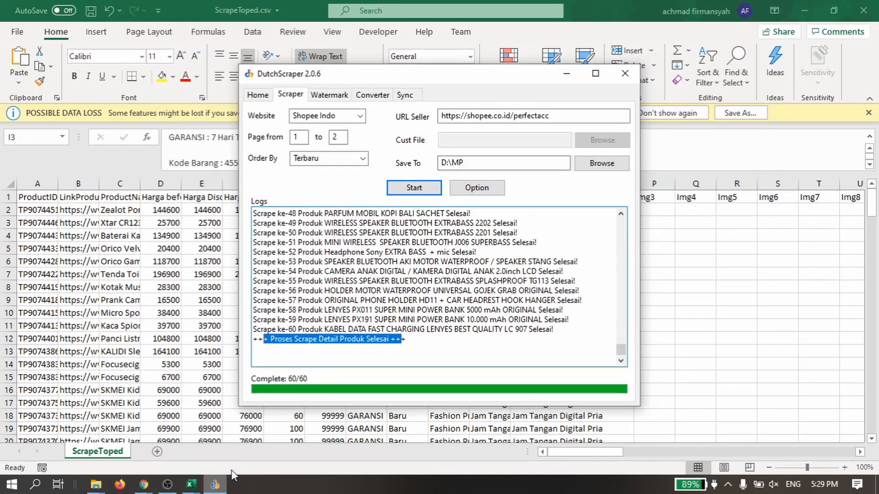
left_click(361, 116)
left_click(311, 139)
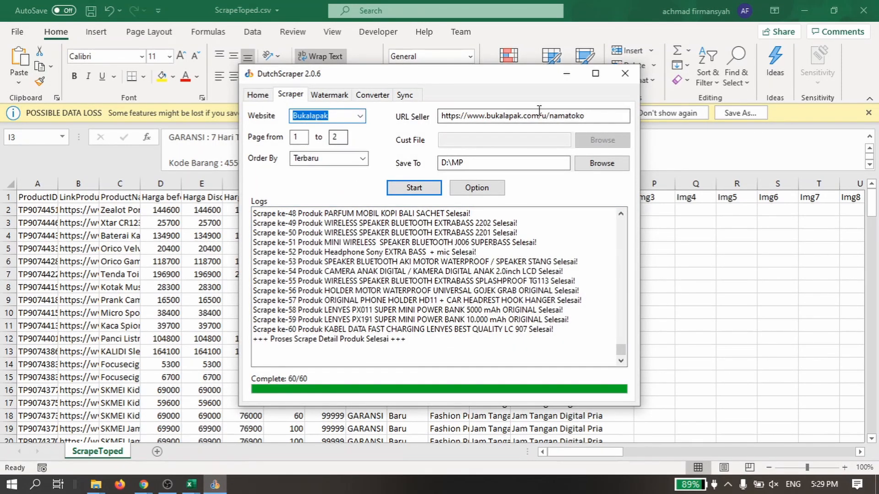
left_click_drag(551, 115, 626, 113)
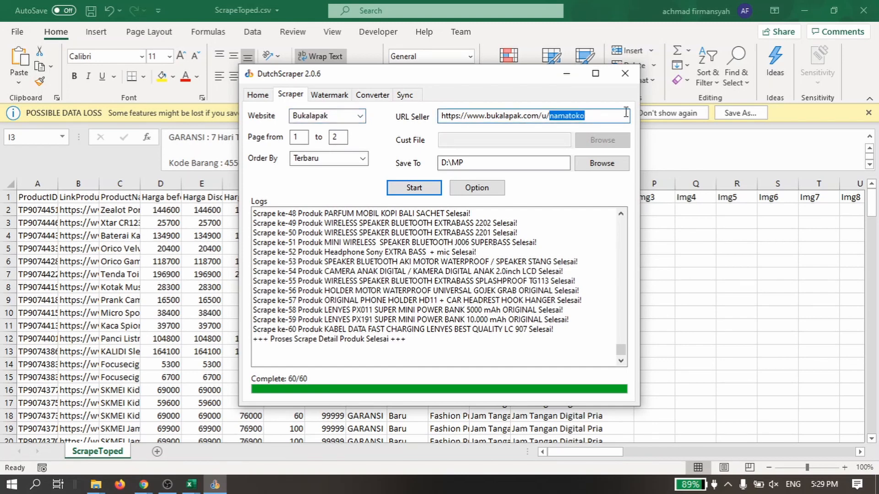
type("perfectacc")
left_click(144, 484)
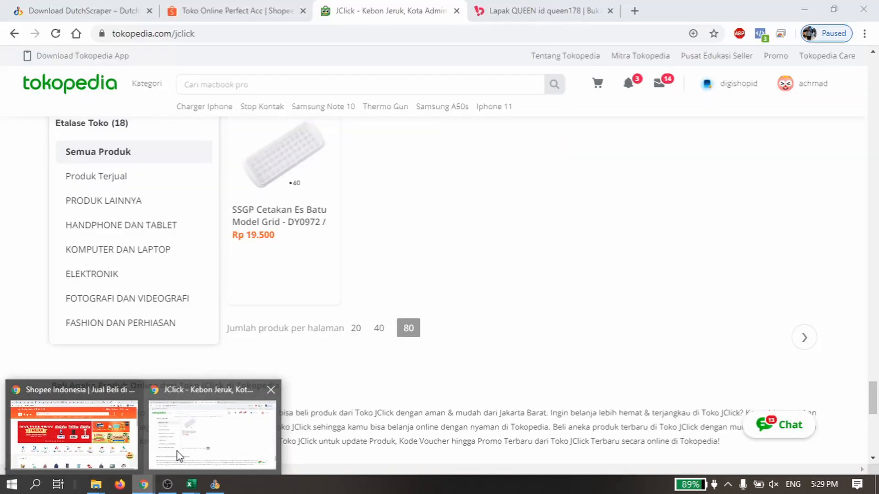
left_click(176, 452)
left_click(508, 9)
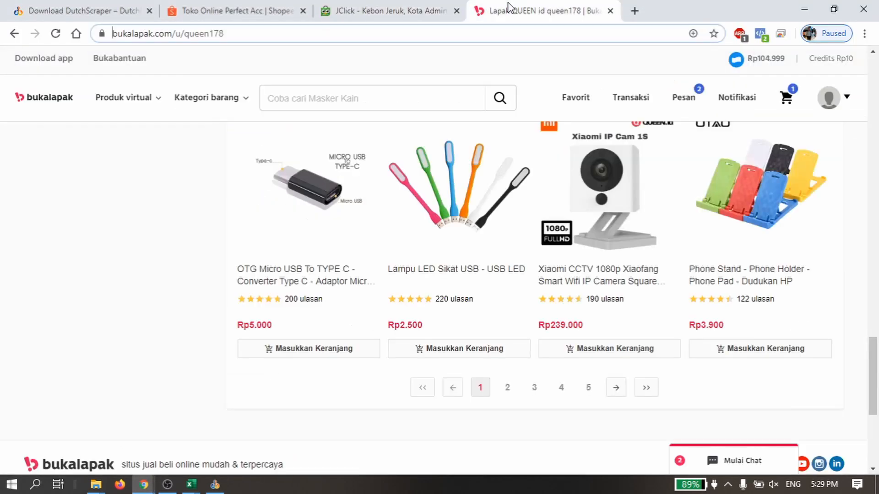
left_click_drag(274, 33, 241, 33)
key("ctrl+c")
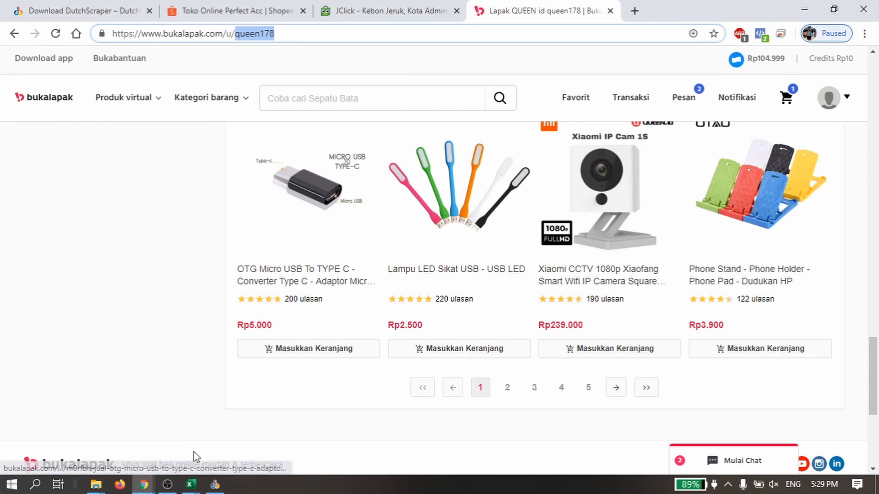
left_click(215, 484)
left_click_drag(549, 116, 618, 115)
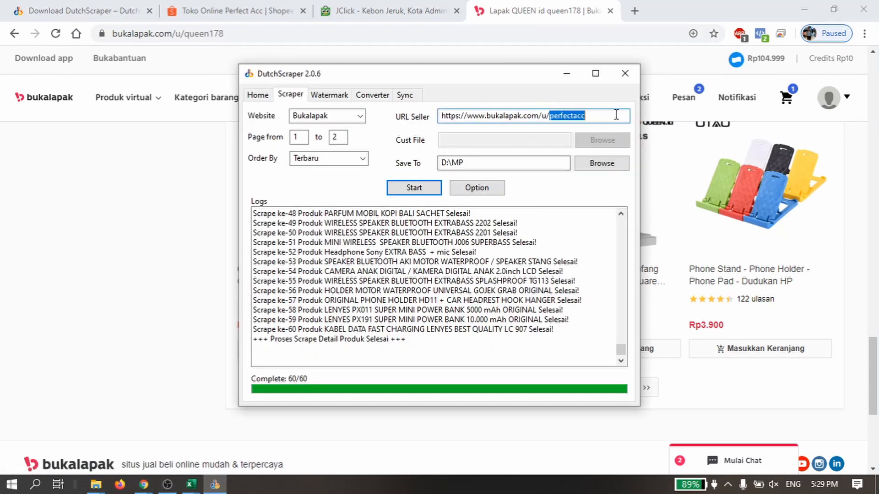
key("ctrl+v")
- Try Jakmall as the website to scrape, and set the website to Custom Link
left_click(359, 116)
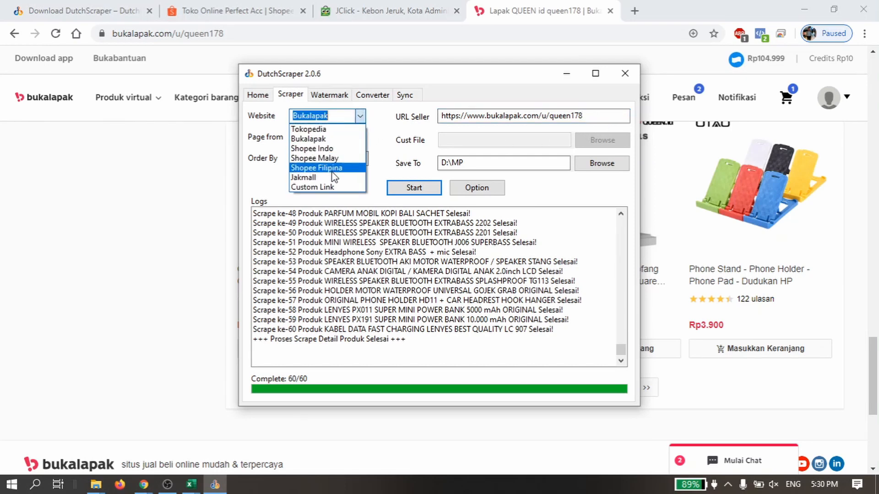
left_click(331, 179)
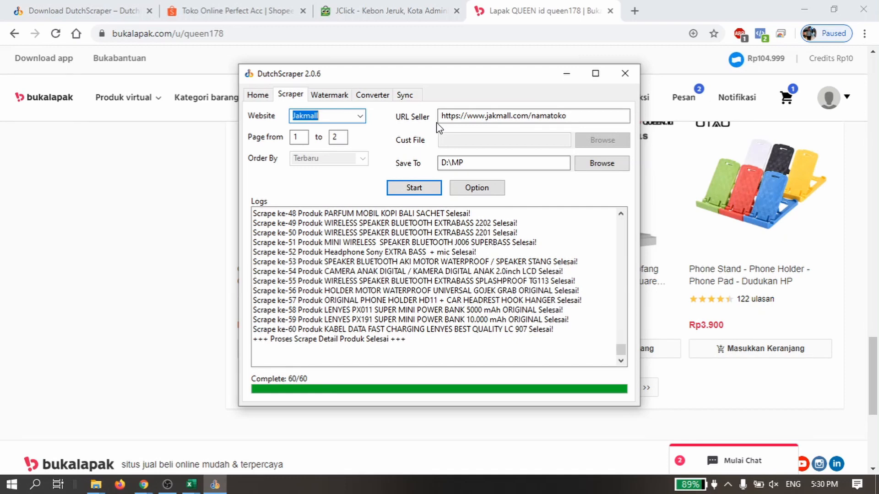
left_click(360, 116)
left_click(333, 188)
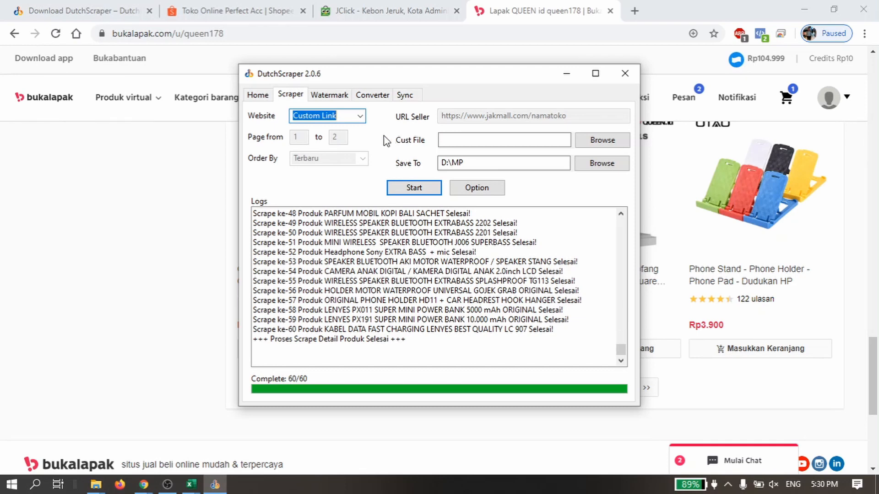
- Switch to custom.csv in Excel and examine the Tokopedia and Bukalapak product links in column A
left_click(191, 486)
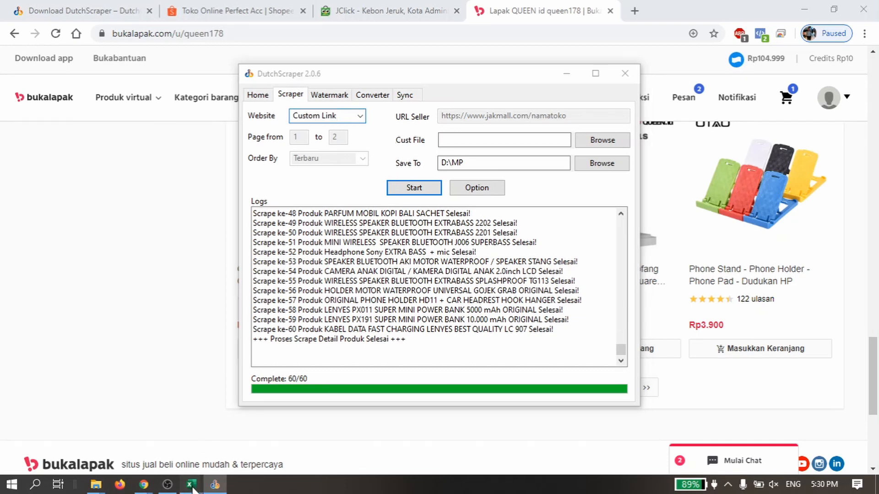
left_click(151, 458)
left_click(95, 259)
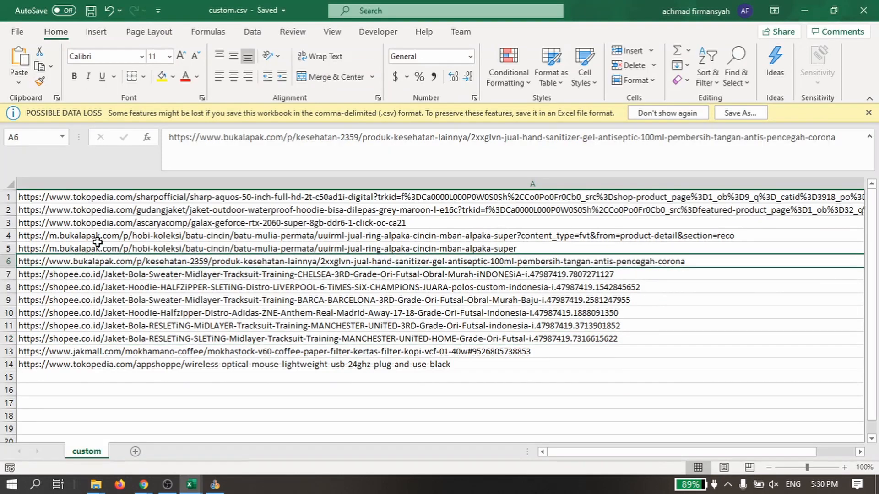
left_click(107, 200)
left_click(105, 238)
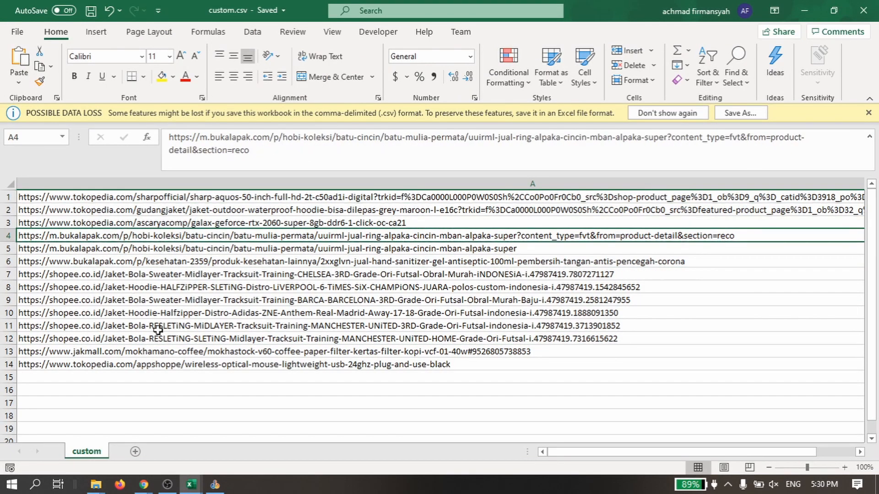
- Examine the Shopee and Jakmall product links in custom.csv, and select all the links in A1:A14
left_click(117, 275)
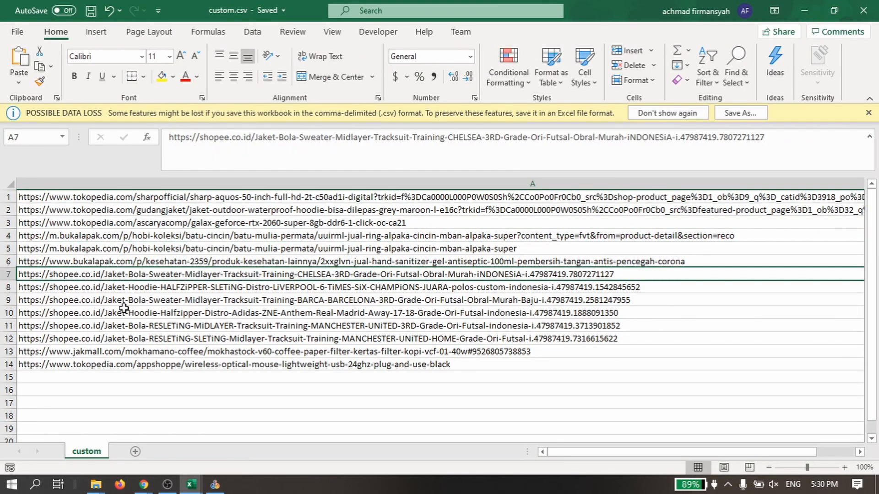
left_click(106, 362)
left_click(105, 354)
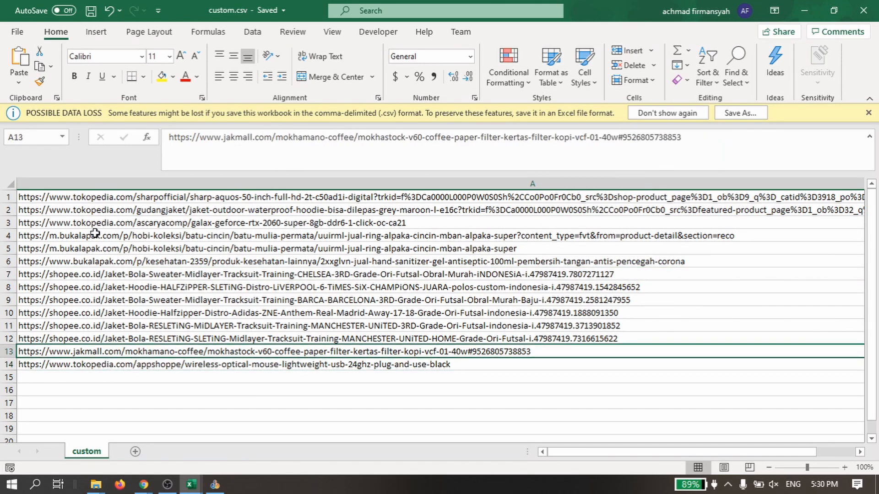
left_click_drag(91, 200, 82, 364)
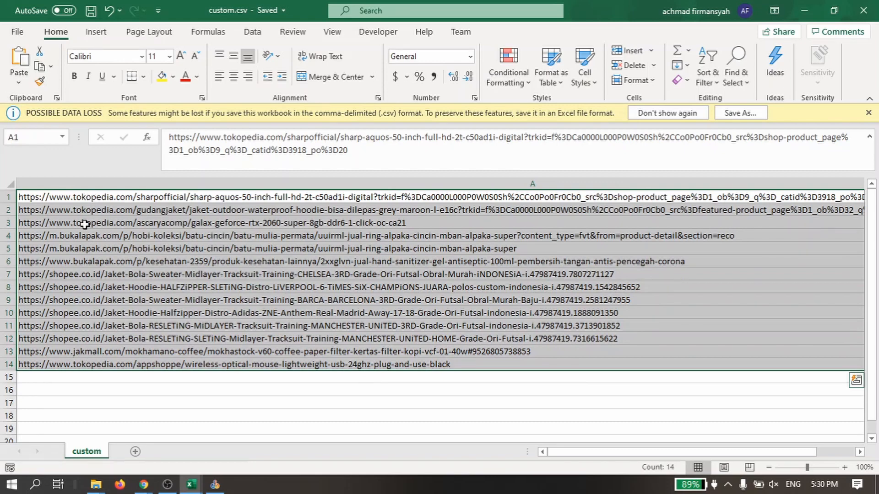
- Switch to DutchScraper and compare its list of supported websites with the product links in custom.csv
left_click(214, 485)
left_click(360, 117)
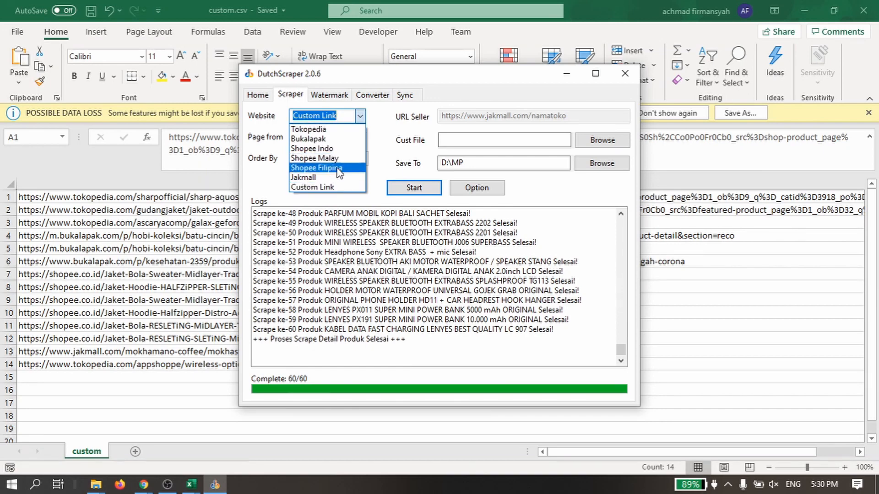
left_click(133, 269)
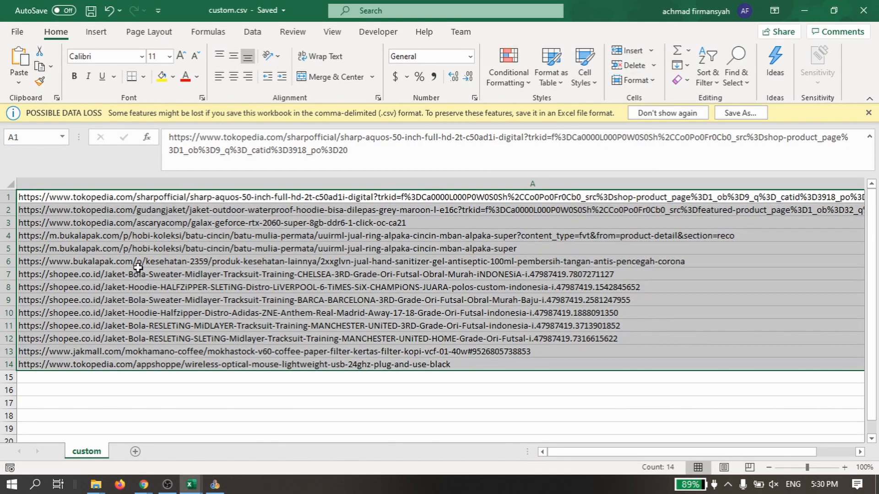
left_click(143, 375)
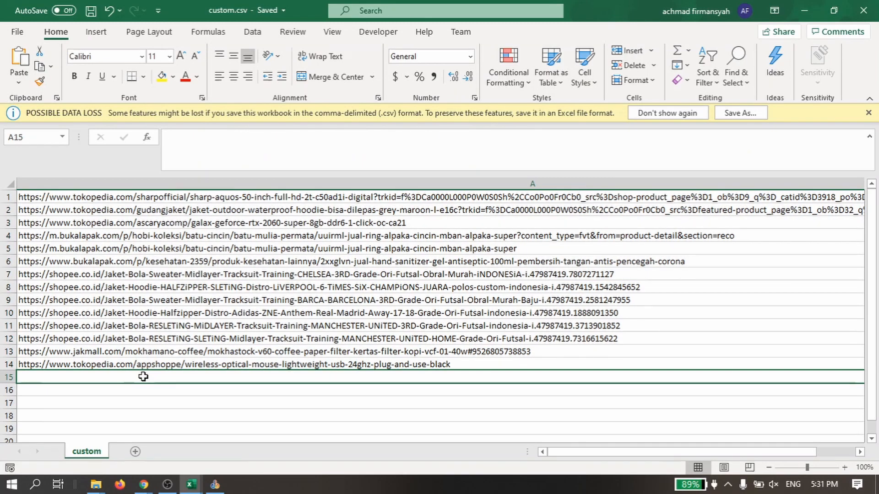
left_click(215, 484)
left_click(84, 251)
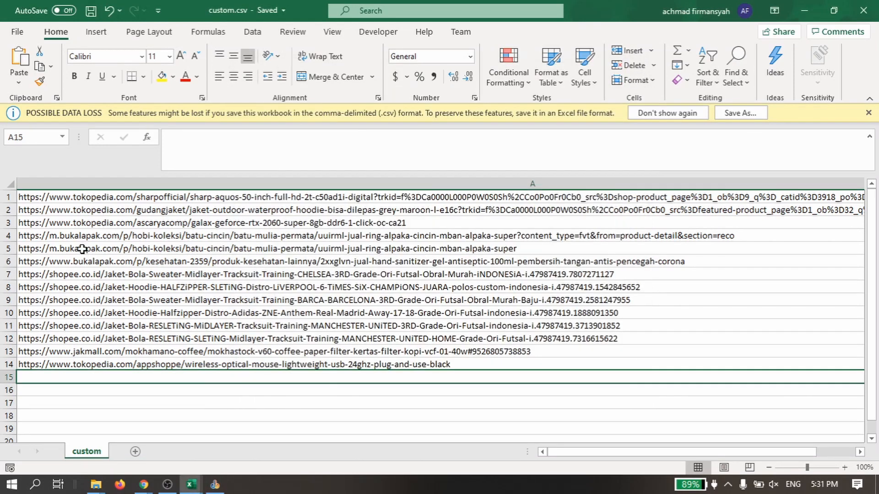
left_click(170, 210)
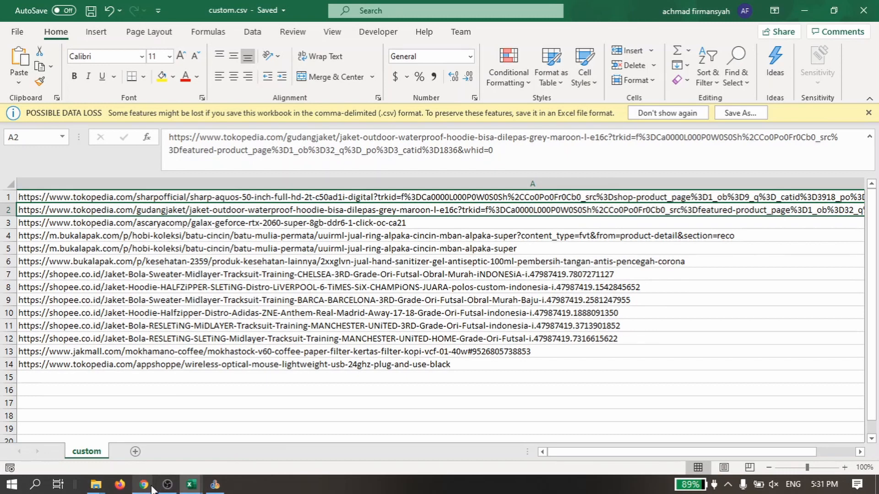
- Switch to the queen178 Bukalapak page in Chrome and copy the link address of the Xiaomi CCTV 1080p Xiaofang product
mouse_move(152, 490)
left_click(181, 437)
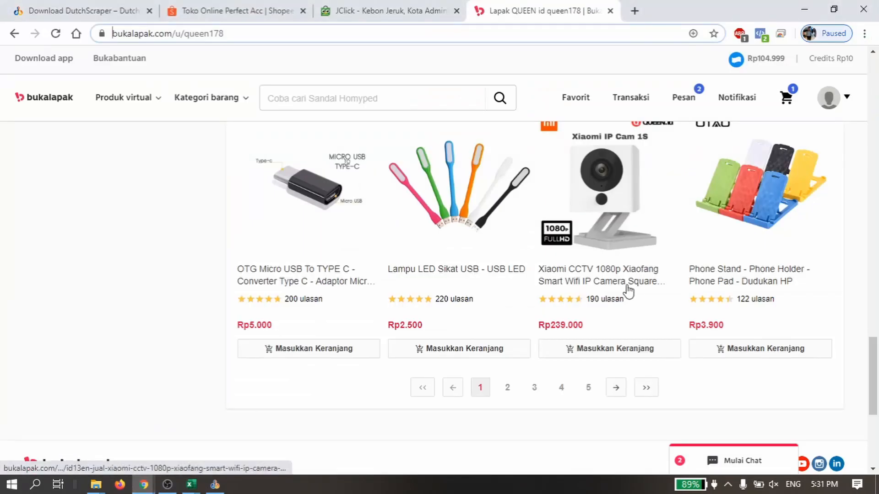
right_click(598, 281)
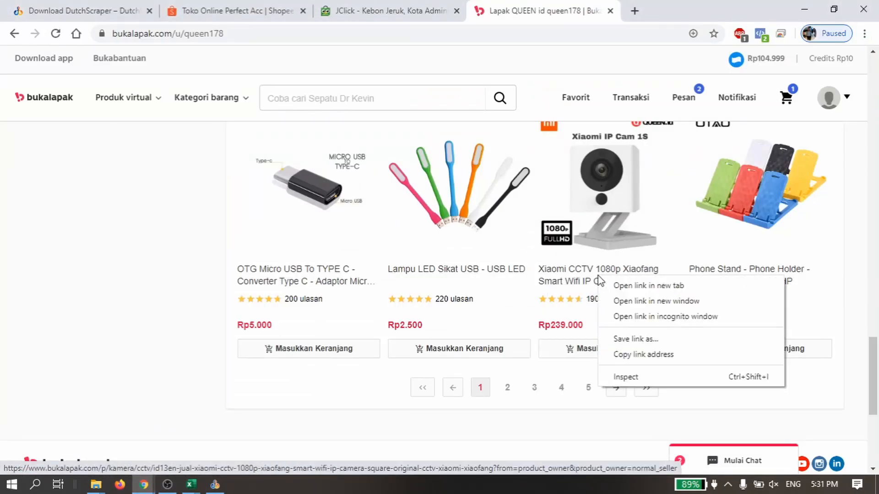
left_click(632, 355)
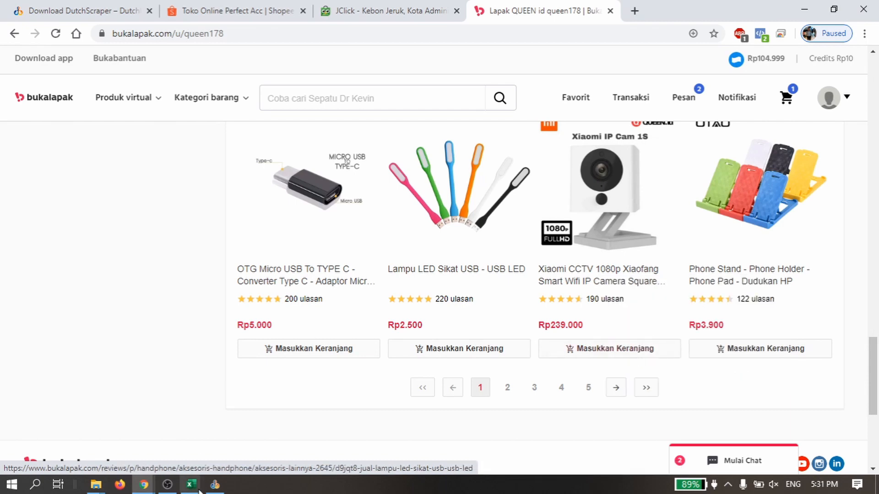
- Switch to custom.csv in Excel, paste the copied Bukalapak product link into A15, and save the file
mouse_move(191, 488)
left_click(163, 440)
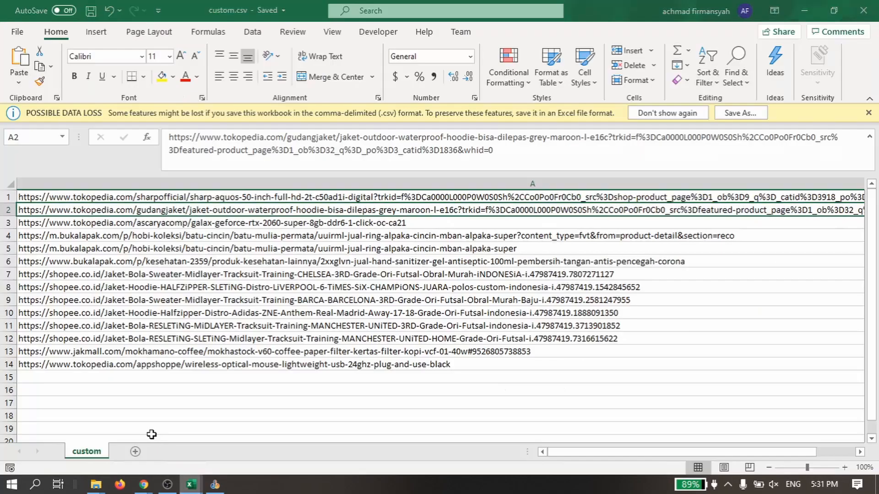
left_click(219, 379)
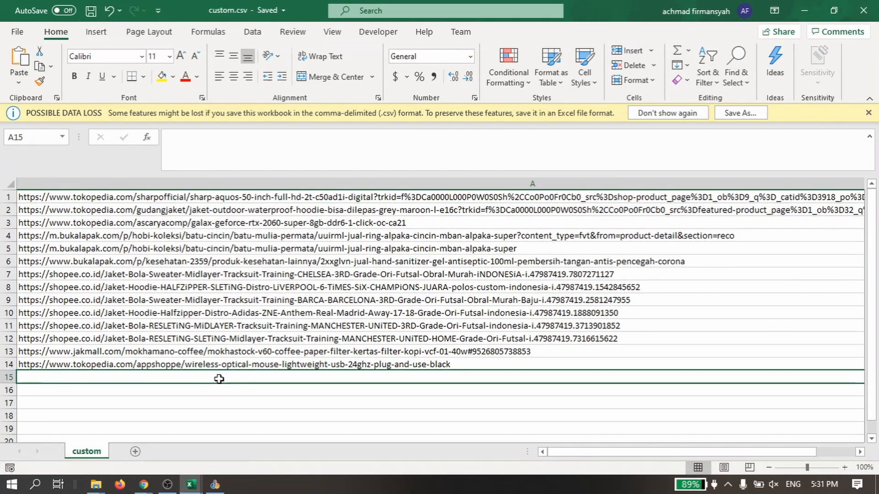
key("ctrl+v")
left_click(236, 339)
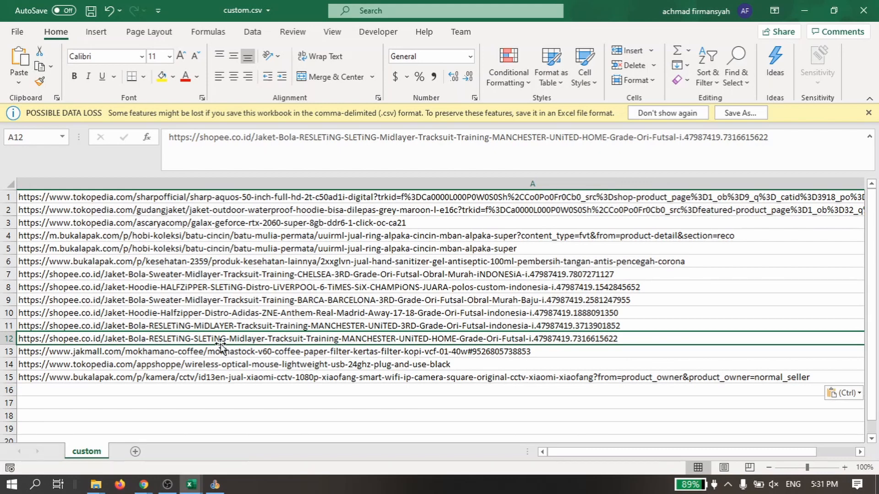
key("ctrl+s")
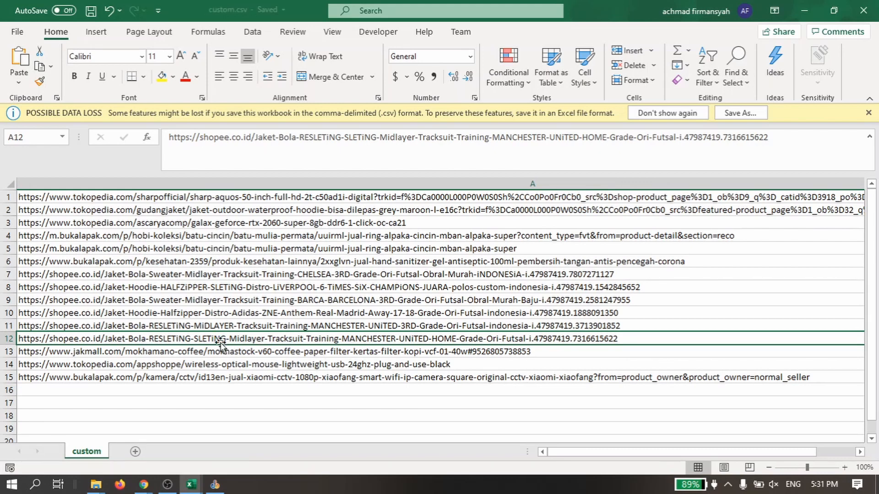
- Check the custom file setting in DutchScraper, and open the D:\MP\custom folder in File Explorer
left_click(214, 485)
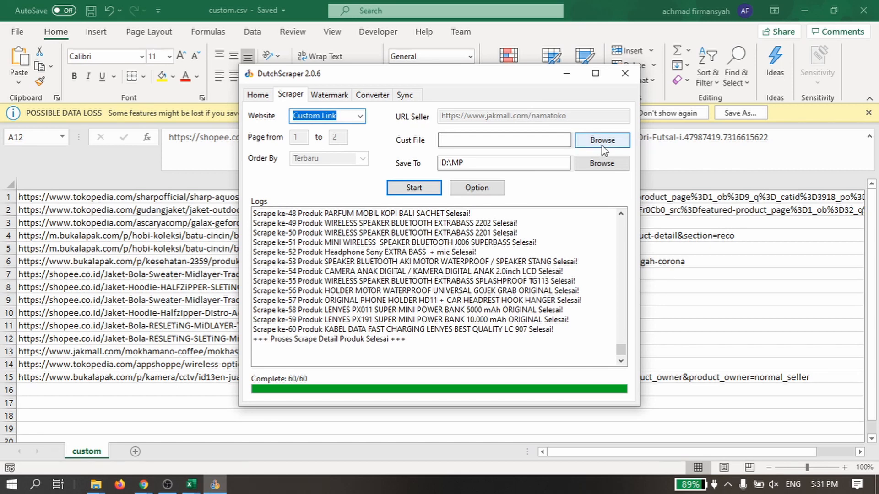
left_click(103, 486)
left_click(192, 437)
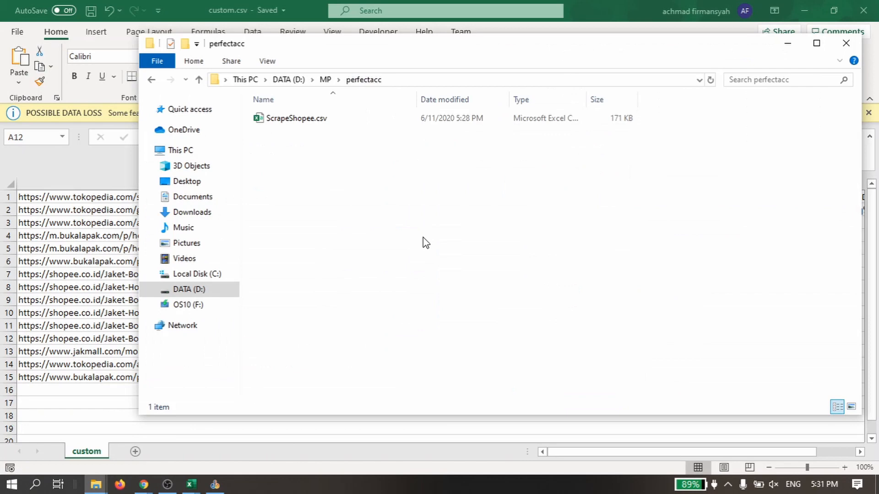
left_click(326, 79)
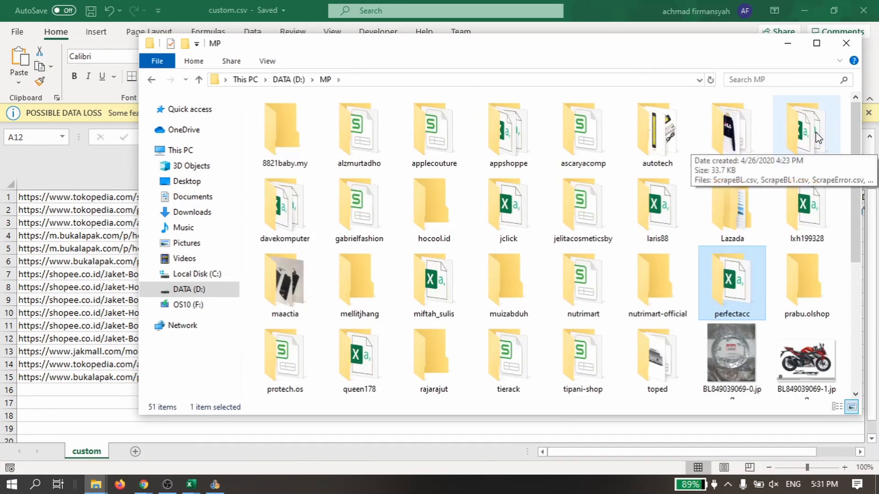
double_click(818, 136)
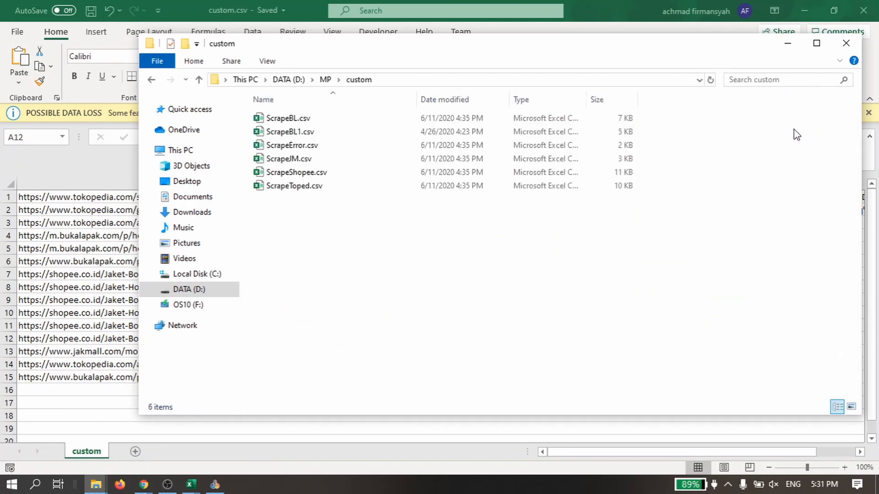
- Rename ScrapeBL.csv in the custom folder to ScrapeBL_20200611.csv
right_click(302, 120)
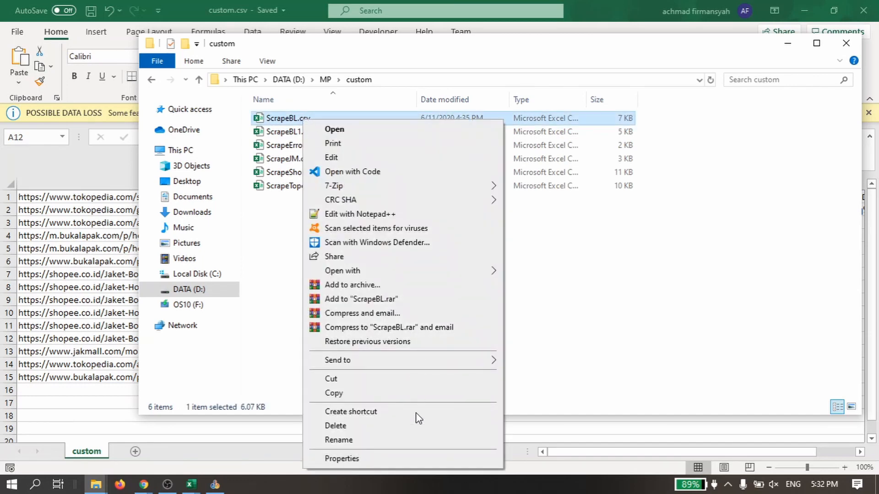
left_click(411, 439)
left_click(298, 118)
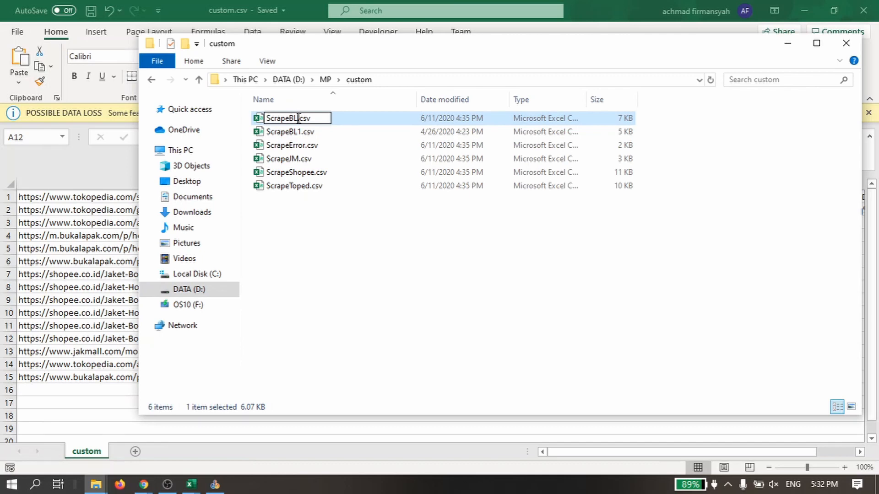
type("1")
type("2020")
type("06")
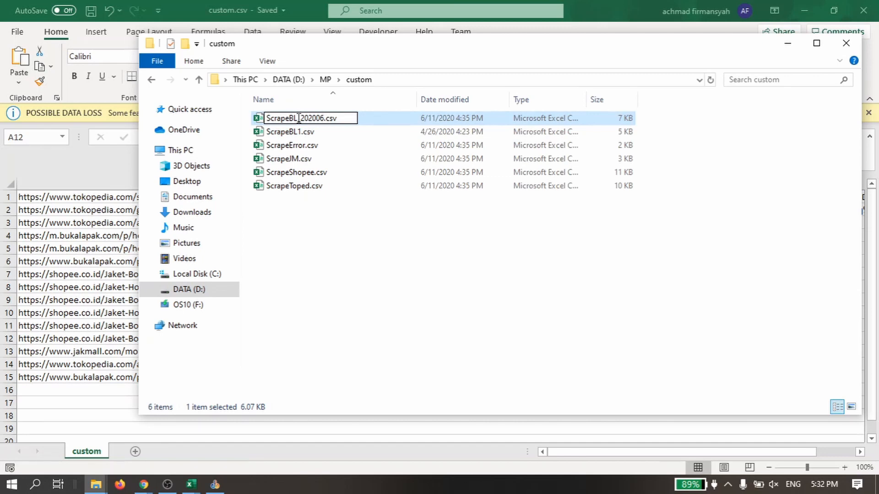
type("11")
left_click(358, 229)
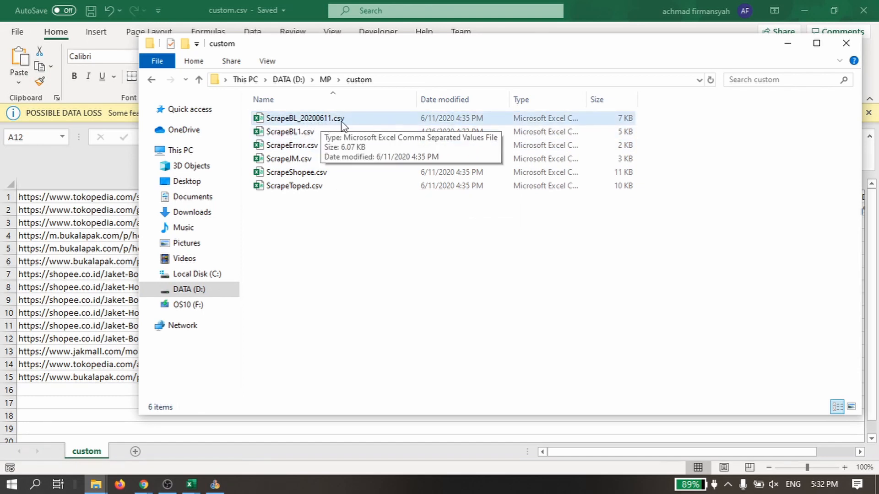
- Permanently delete the files from ScrapeBL1.csv through ScrapeToped.csv in the custom folder, keeping ScrapeBL_20200611.csv
left_click(314, 136)
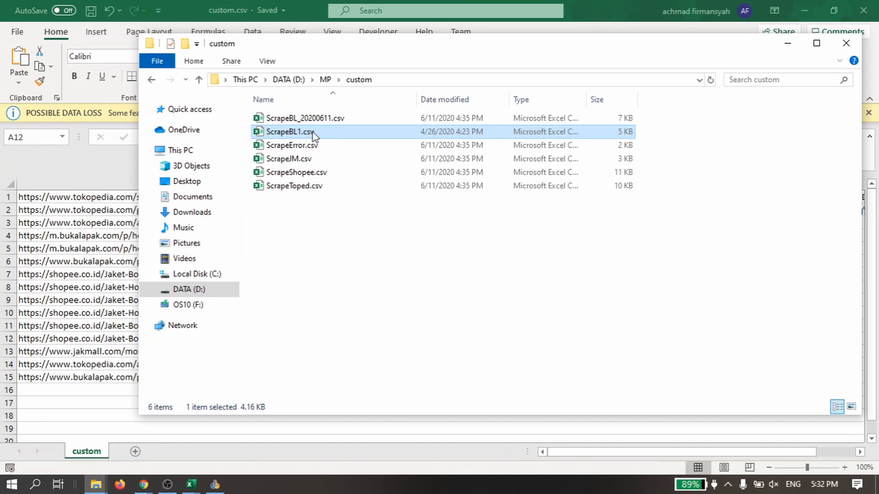
left_click(314, 189, "shift")
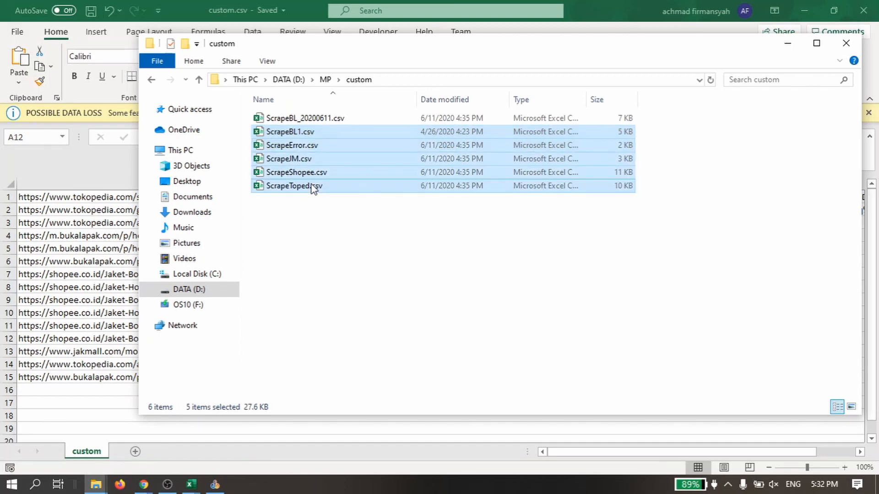
key("shift+Delete")
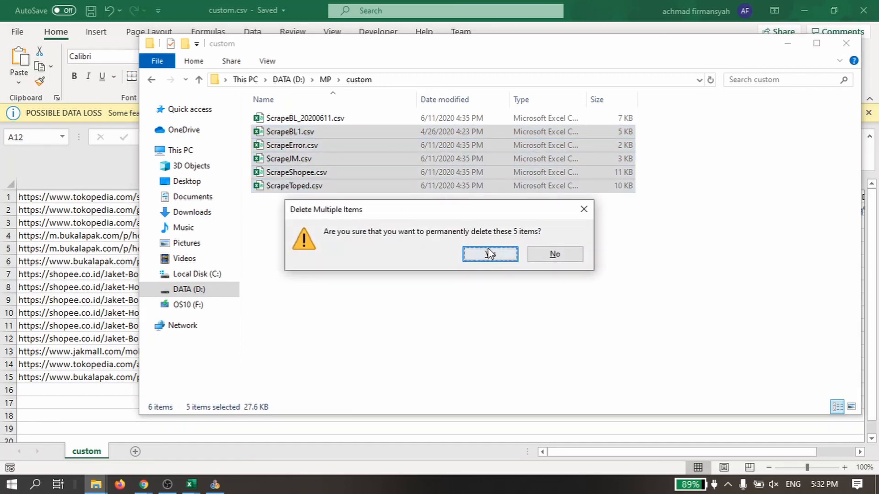
left_click(488, 253)
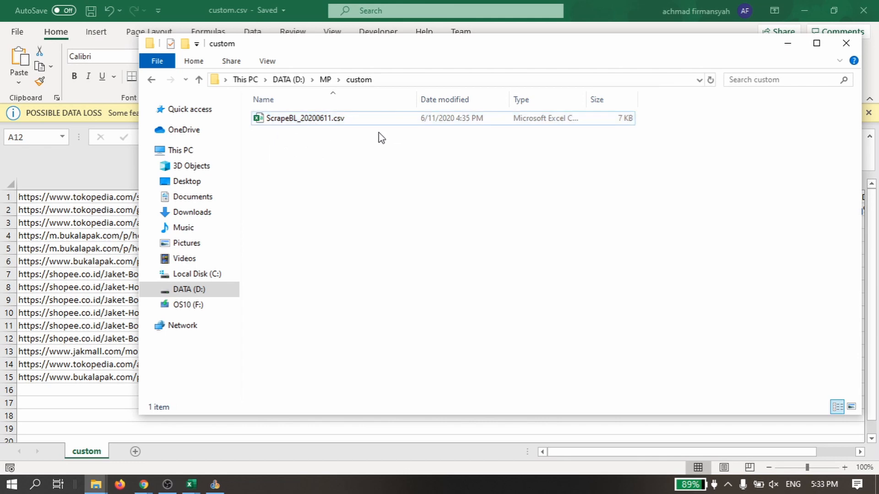
- Switch to DutchScraper and choose custom.csv from the Desktop as the custom link file
left_click(215, 485)
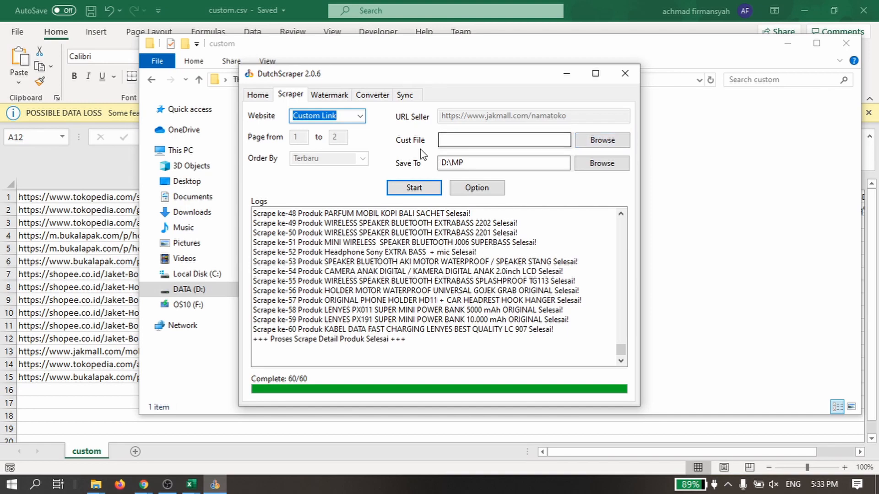
left_click(191, 485)
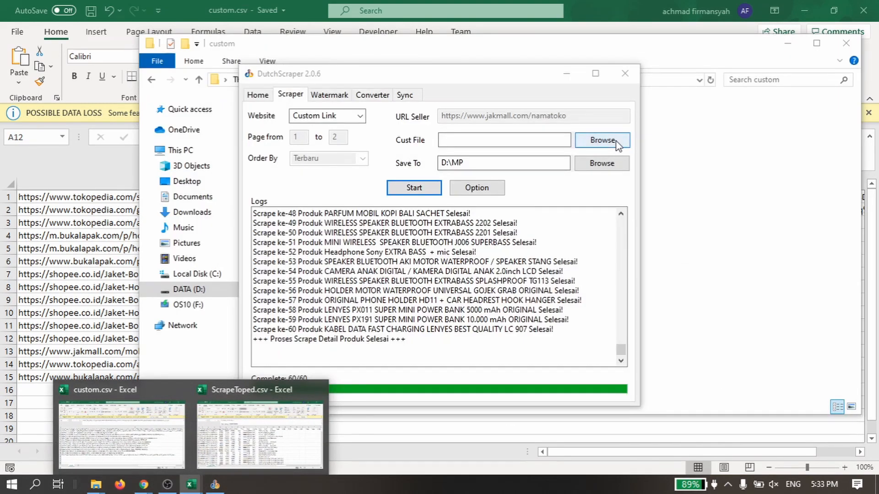
left_click(616, 143)
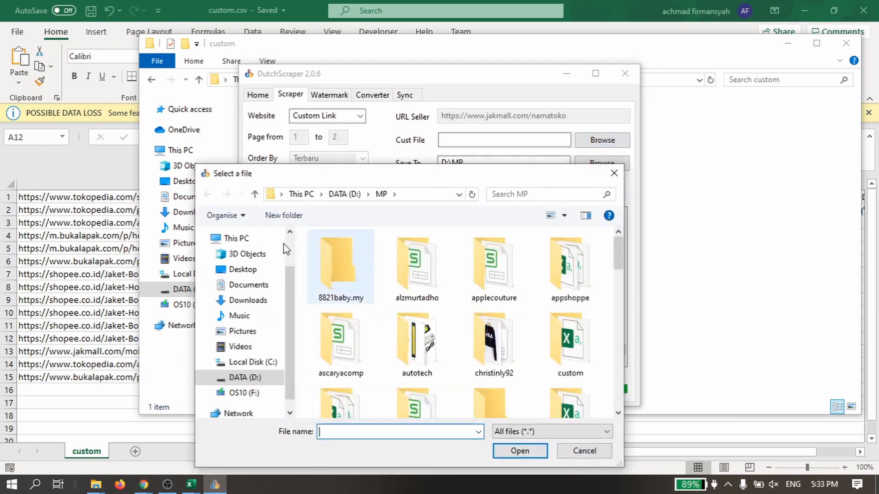
left_click(242, 270)
left_click(370, 266)
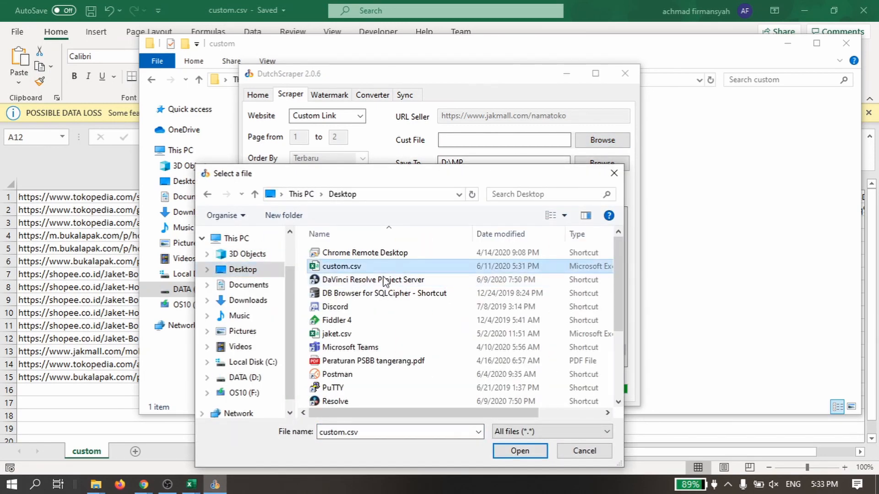
left_click(520, 451)
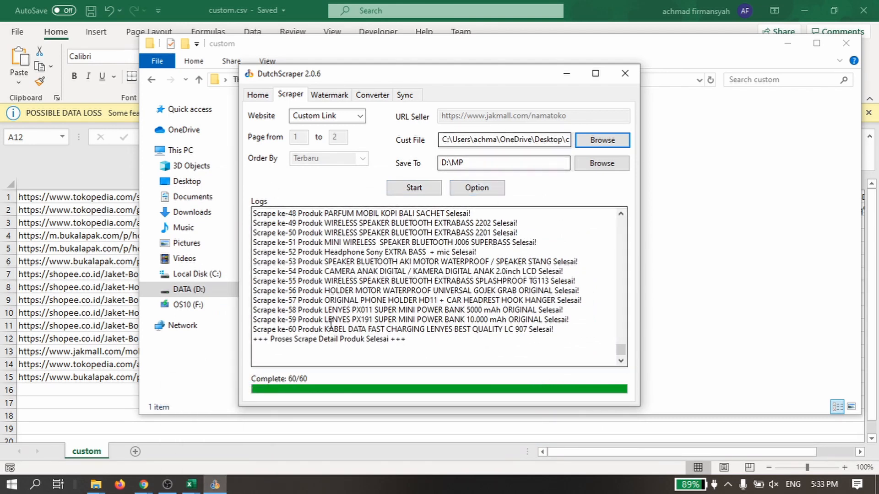
- Close the custom.csv workbook in Excel, leaving ScrapeToped.csv open
left_click(197, 486)
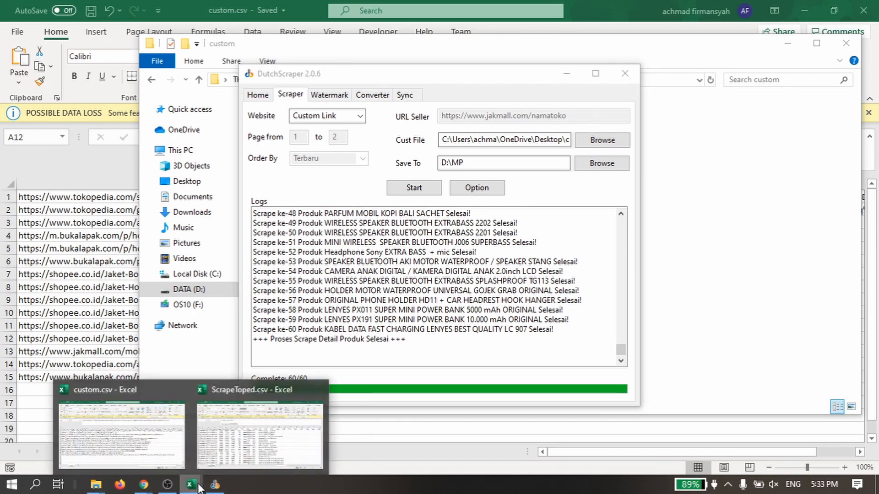
mouse_move(160, 431)
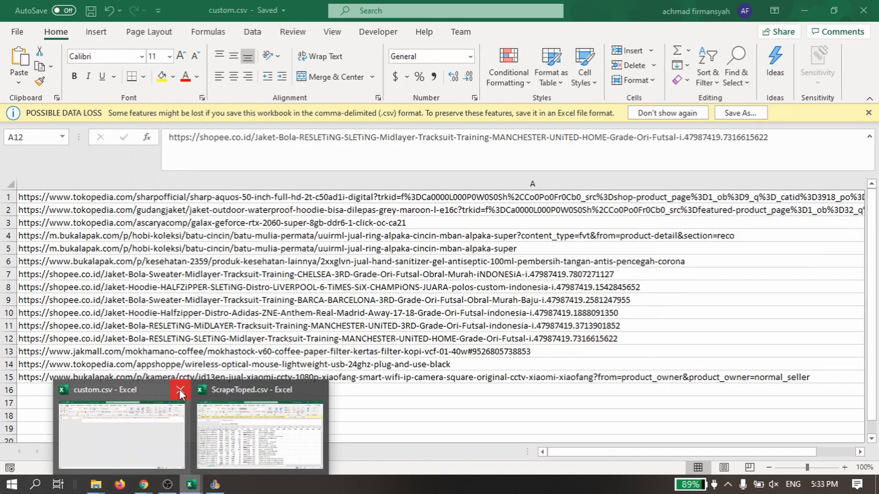
left_click(180, 390)
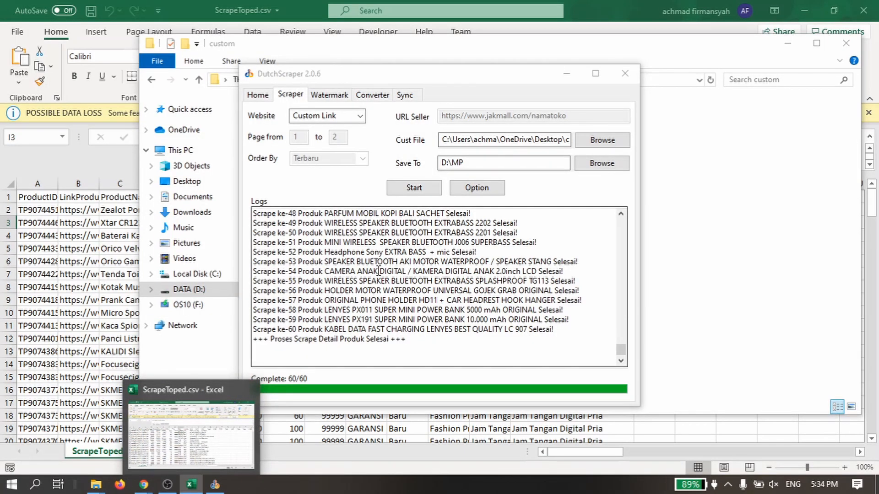
- Try to run the Custom Link scrape of custom.csv with D:\MP as the save location
left_click(364, 190)
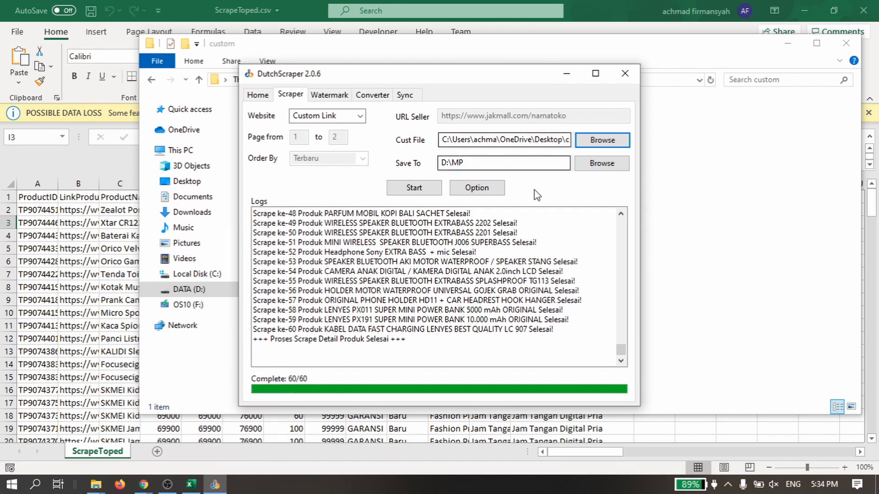
left_click(415, 188)
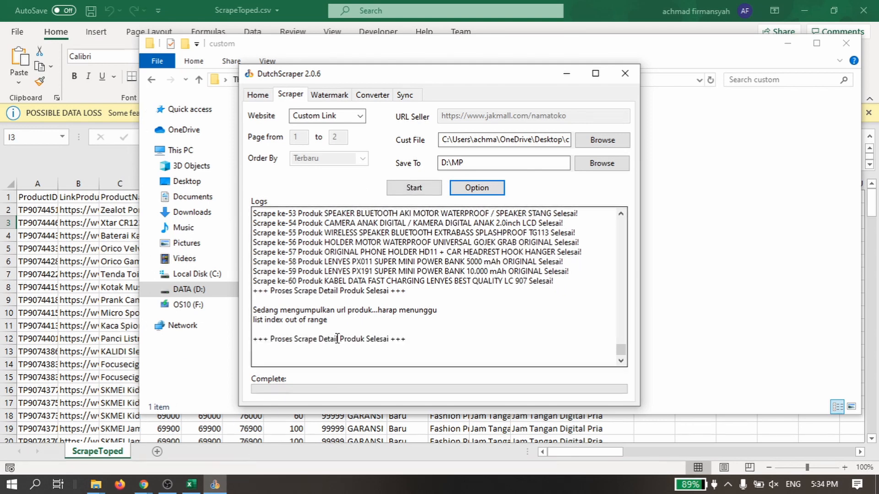
- Check the custom output folder, and open custom.csv from the desktop in Notepad++
left_click(96, 485)
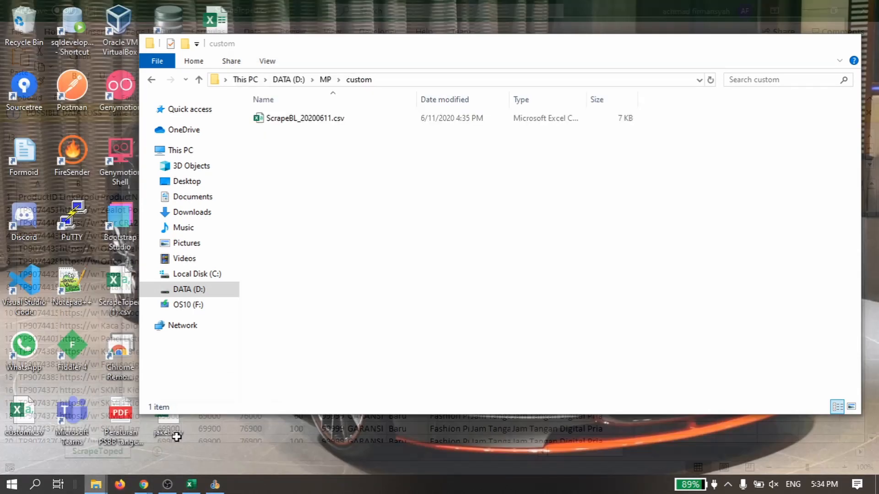
left_click(177, 439)
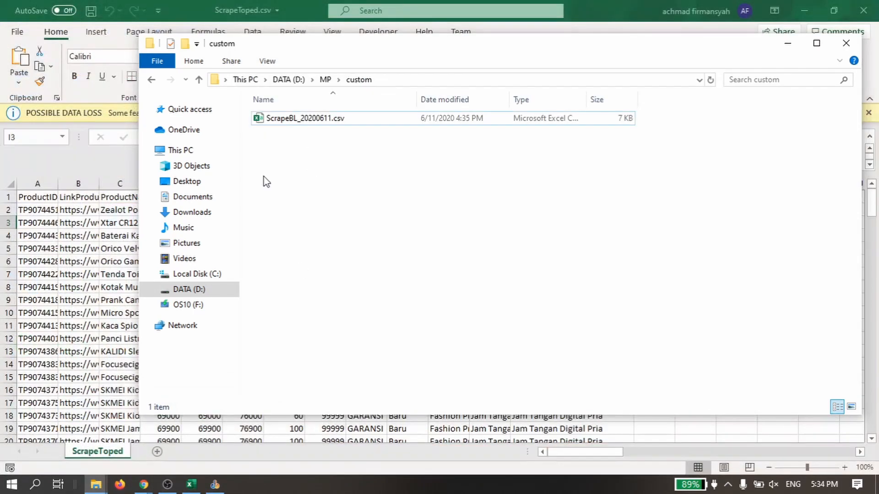
left_click(95, 492)
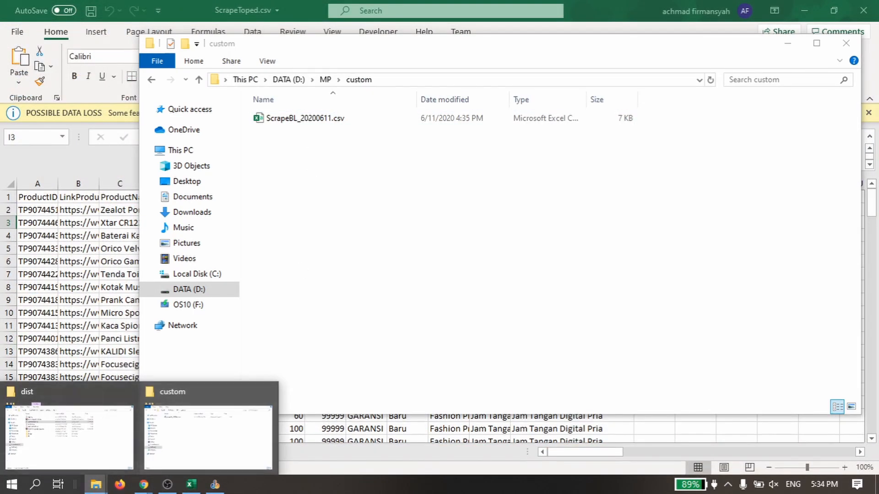
left_click(877, 492)
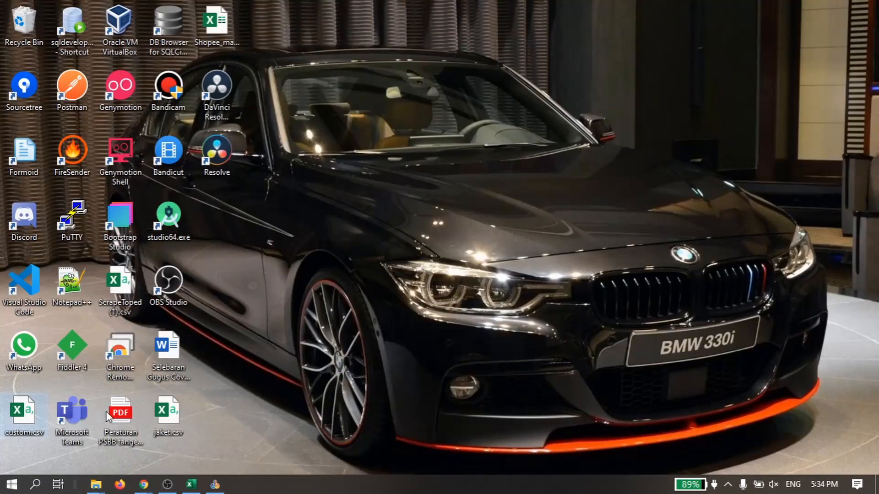
right_click(30, 415)
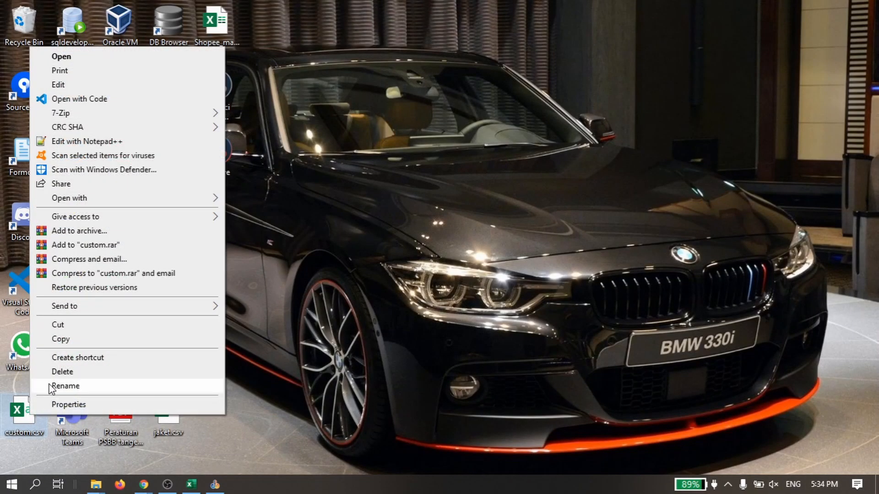
left_click(86, 144)
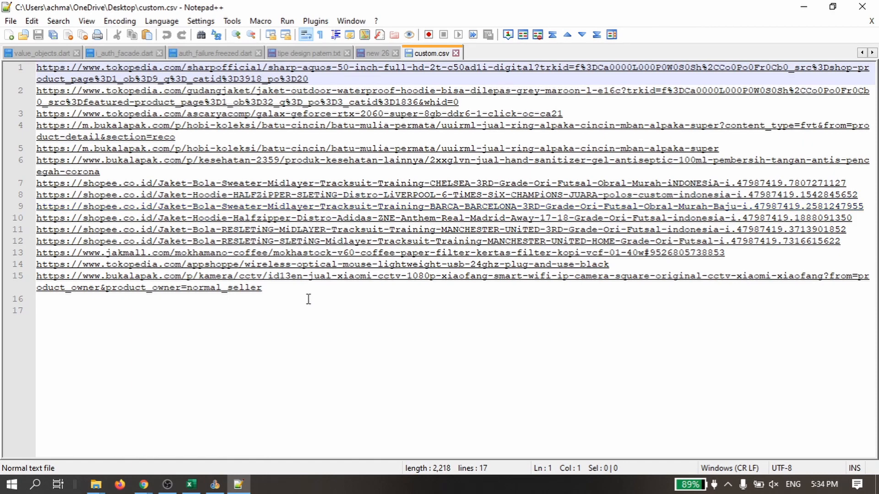
- Switch to DutchScraper to highlight the error line in the log, and return to custom.csv in Notepad++
left_click(262, 331)
left_click(215, 484)
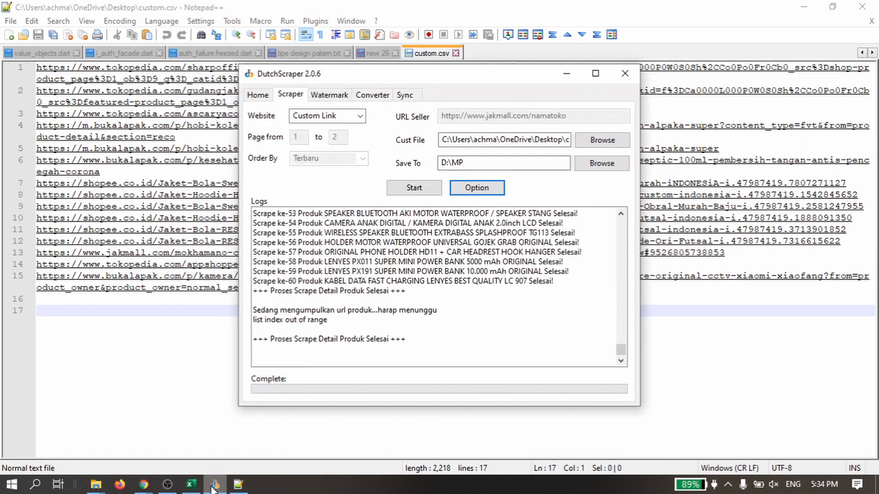
left_click_drag(329, 320, 254, 320)
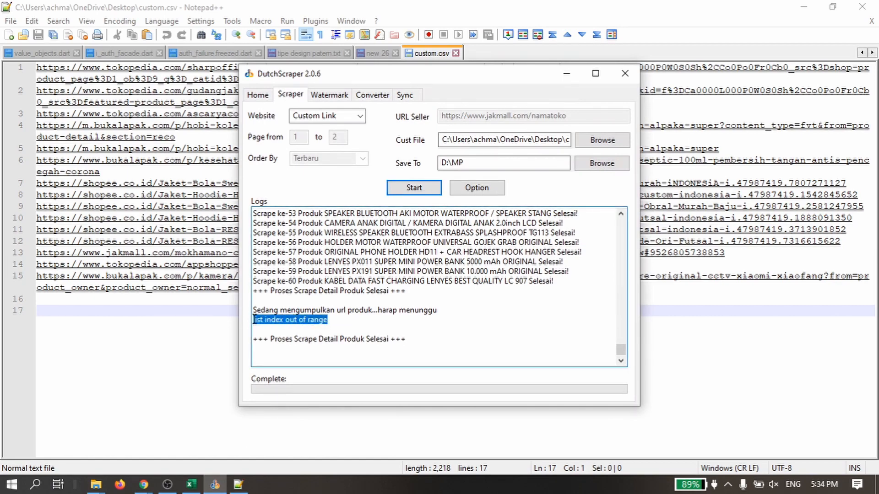
left_click(85, 339)
- Delete the empty lines 16 and 17 at the end of custom.csv, save it and close Notepad++
left_click(63, 300)
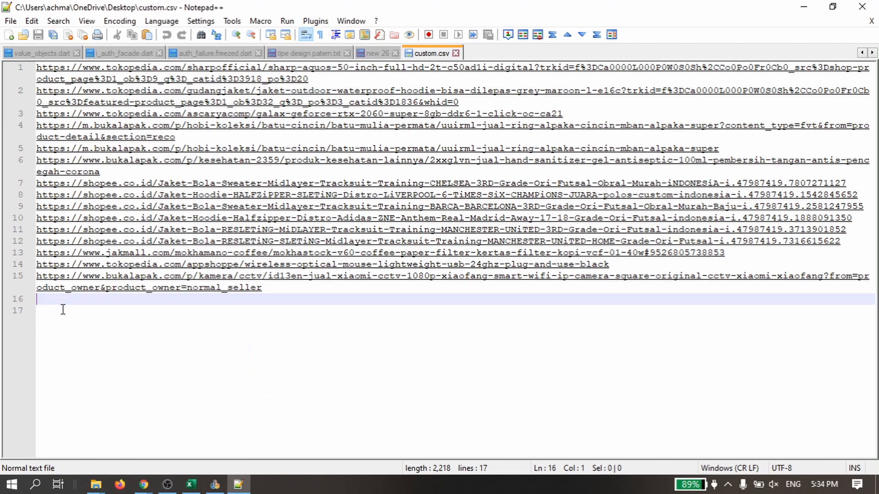
left_click(63, 310)
left_click(64, 300)
left_click(63, 309)
left_click(64, 299)
left_click(61, 310)
left_click(61, 300)
left_click(61, 310)
left_click(61, 300)
left_click(60, 312)
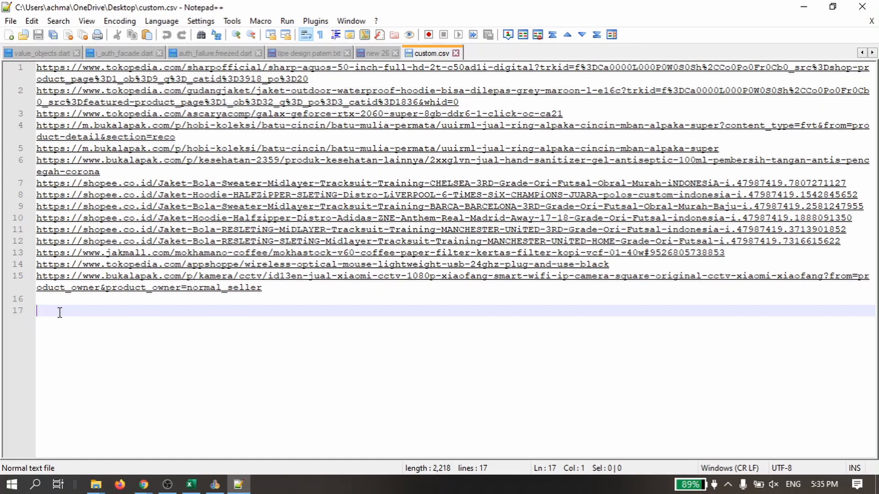
key("BackSpace")
key("BackSpace")
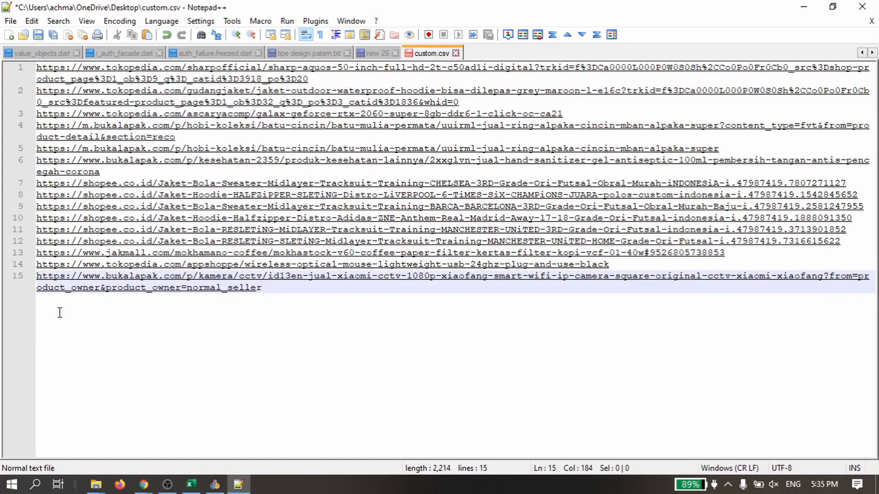
key("ctrl+s")
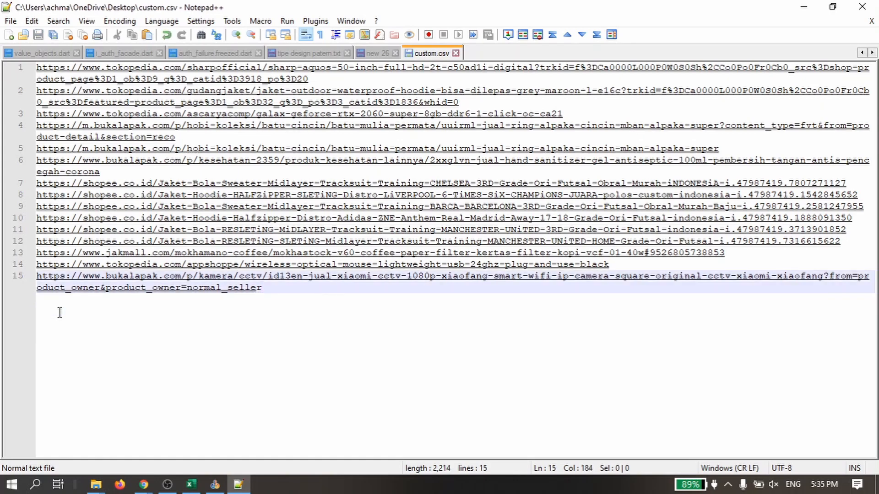
left_click(862, 5)
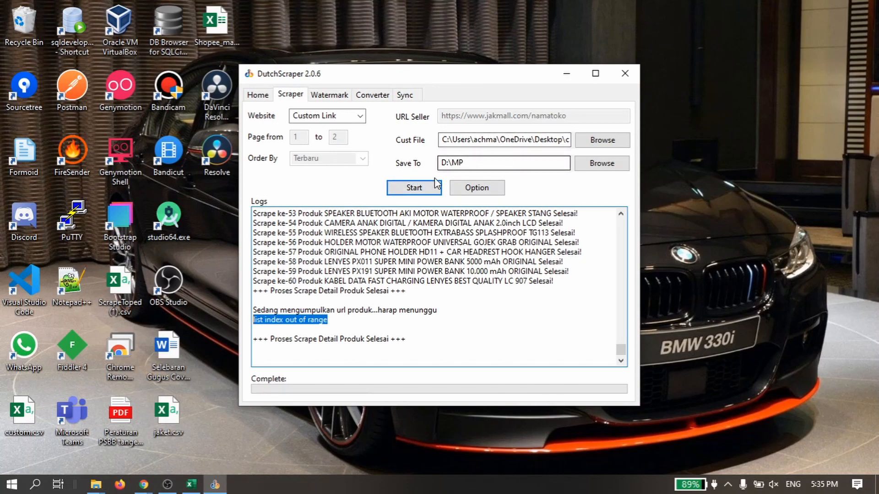
- Run the Custom Link scrape of custom.csv again and highlight the failed Shopee product's status and error lines in the log
left_click(414, 188)
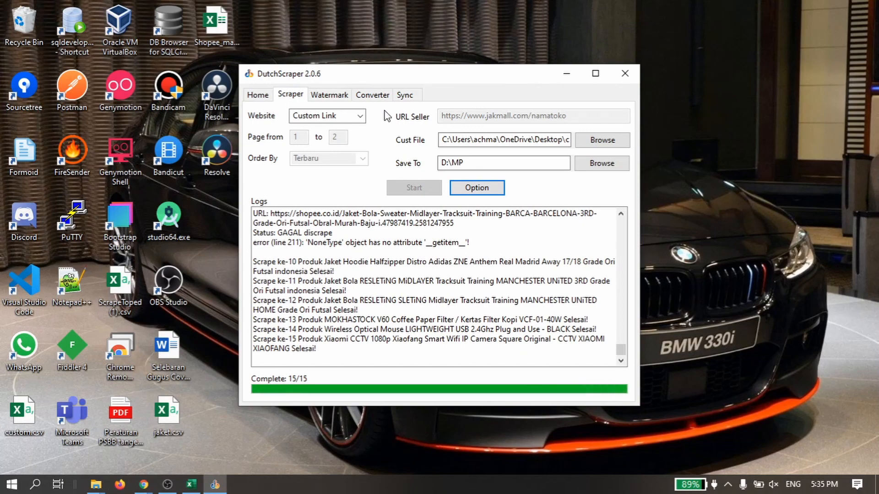
scroll(518, 272, "up", 1)
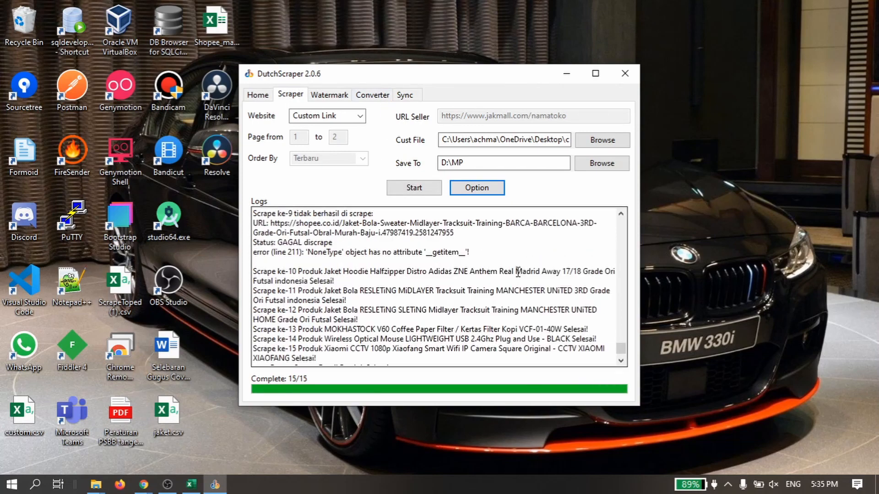
scroll(518, 271, "up", 1)
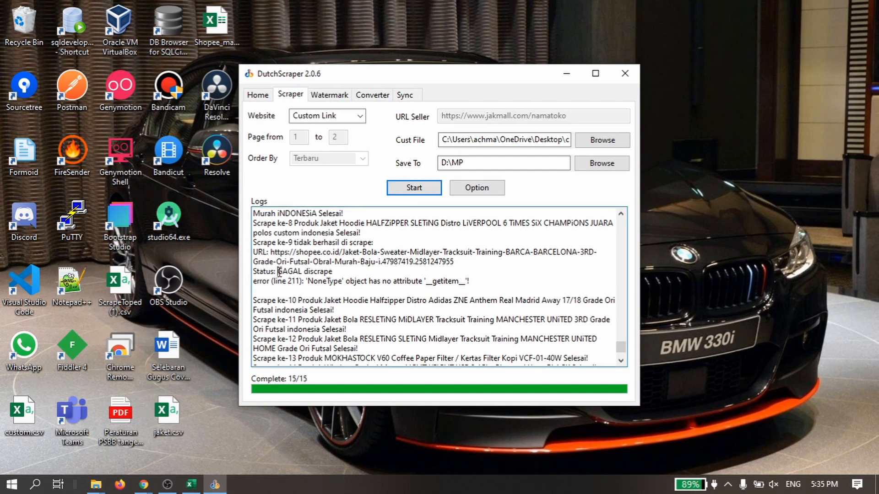
left_click_drag(279, 271, 479, 284)
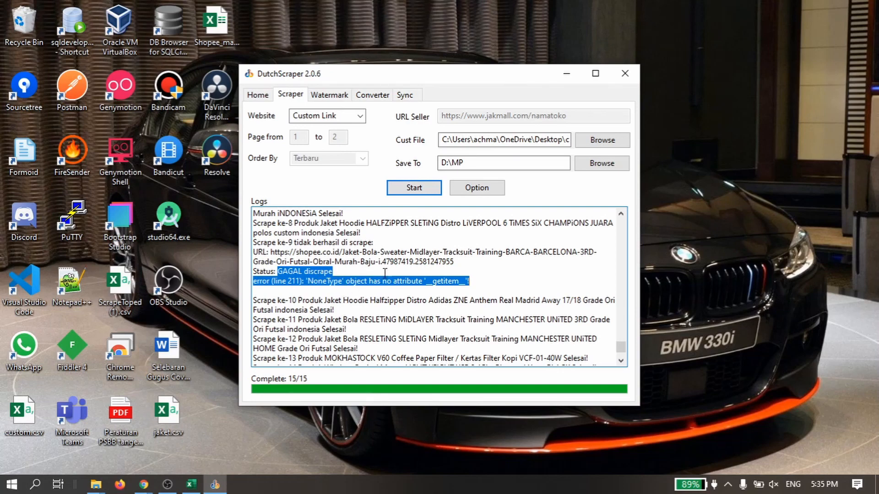
left_click(483, 282)
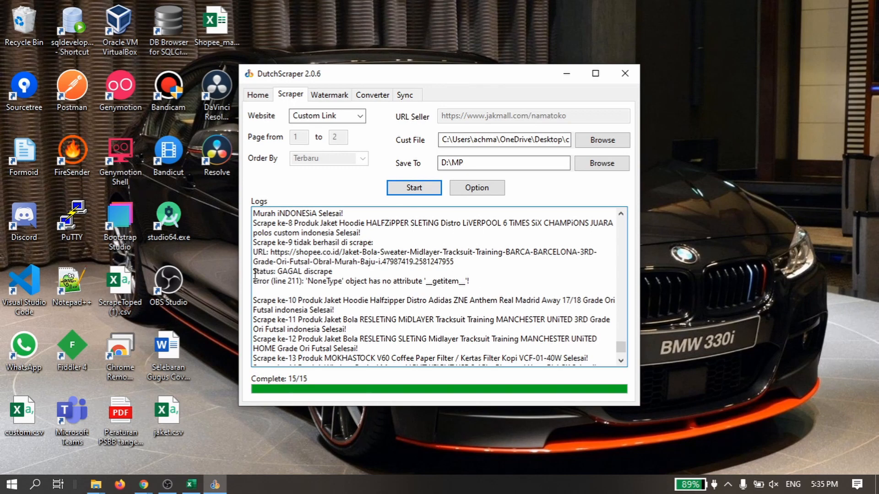
left_click_drag(255, 273, 474, 283)
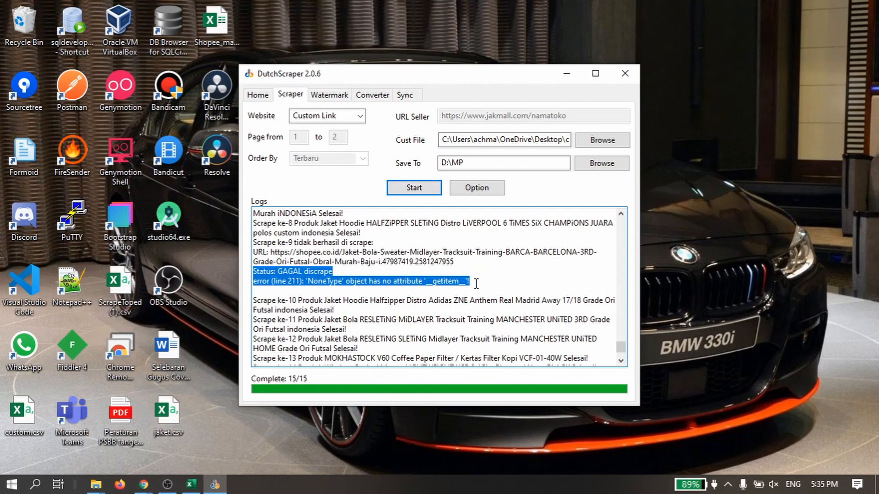
- Switch to Chrome to view the Download DutchScraper page on dutchbot.net, and return to DutchScraper
left_click(147, 487)
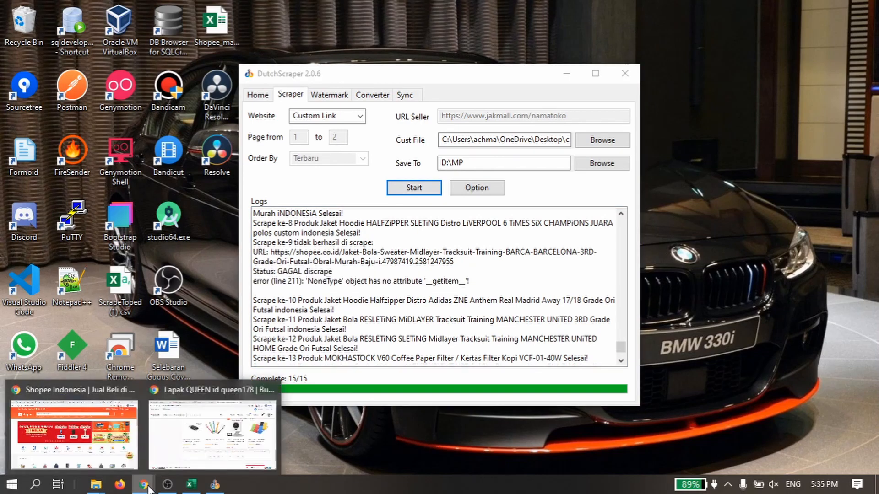
left_click(212, 434)
left_click(82, 11)
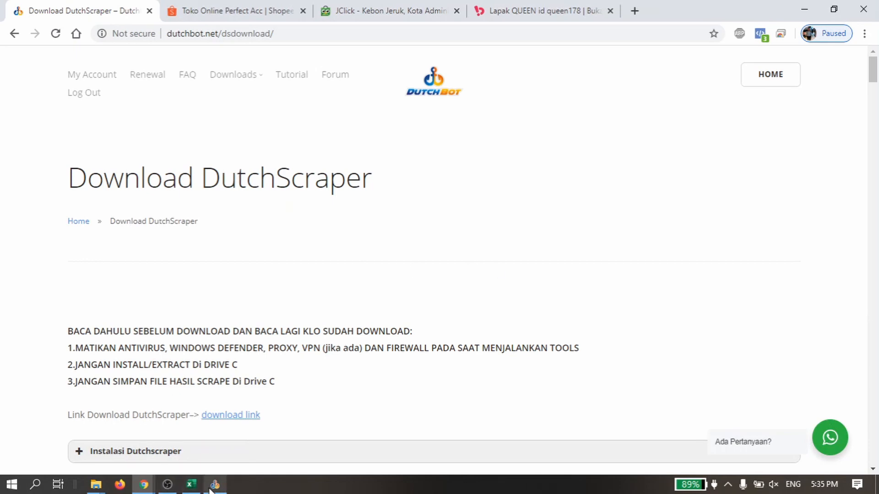
mouse_move(212, 488)
left_click(206, 447)
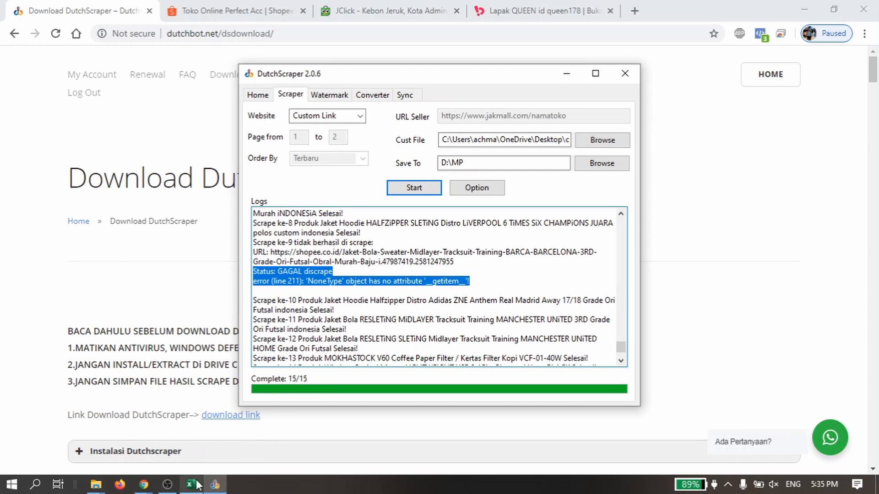
- Switch to the D:\MP\custom folder and examine the generated CSV files, selecting ScrapeBL.csv and ScrapeError.csv
left_click(96, 484)
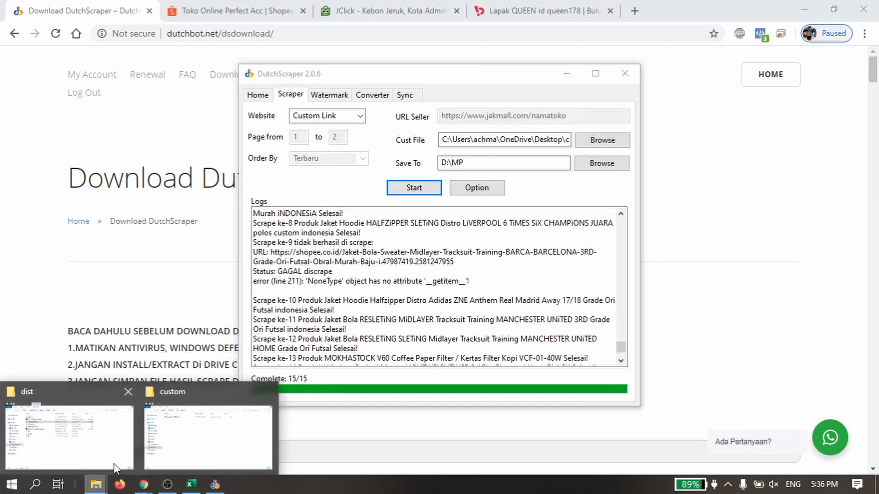
left_click(208, 437)
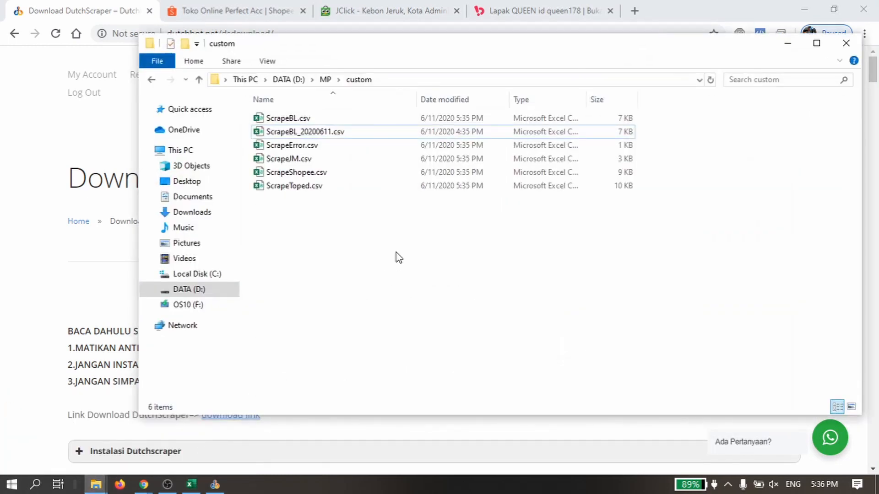
left_click(299, 120)
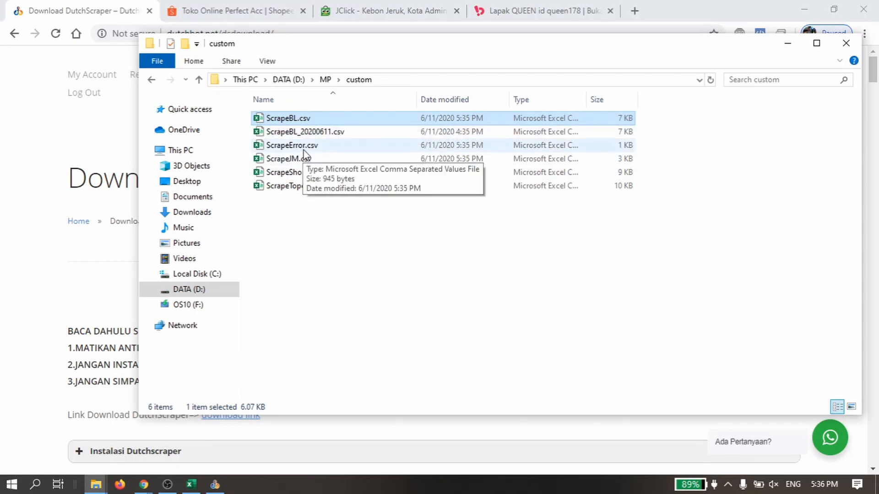
left_click(319, 146)
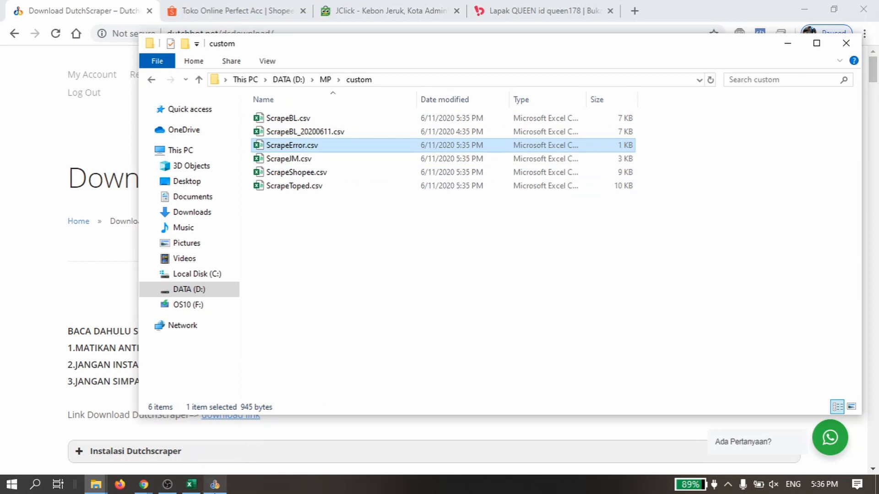
- Return to DutchScraper and highlight the "Proses Scrape Detail Produk Selesai" line at the end of the log
left_click(215, 484)
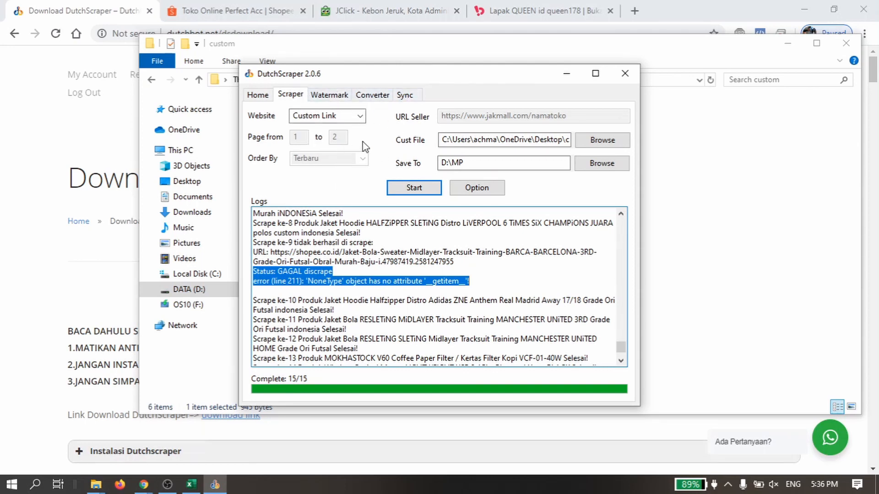
left_click(476, 309)
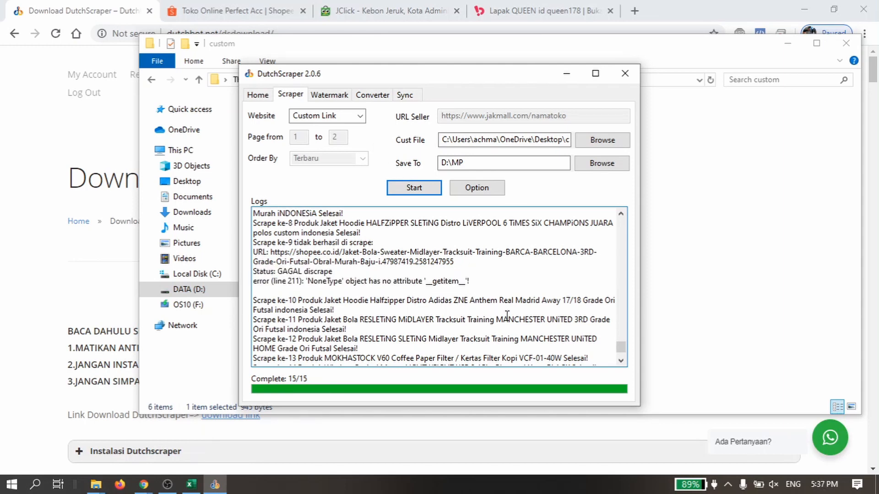
scroll(507, 315, "down", 2)
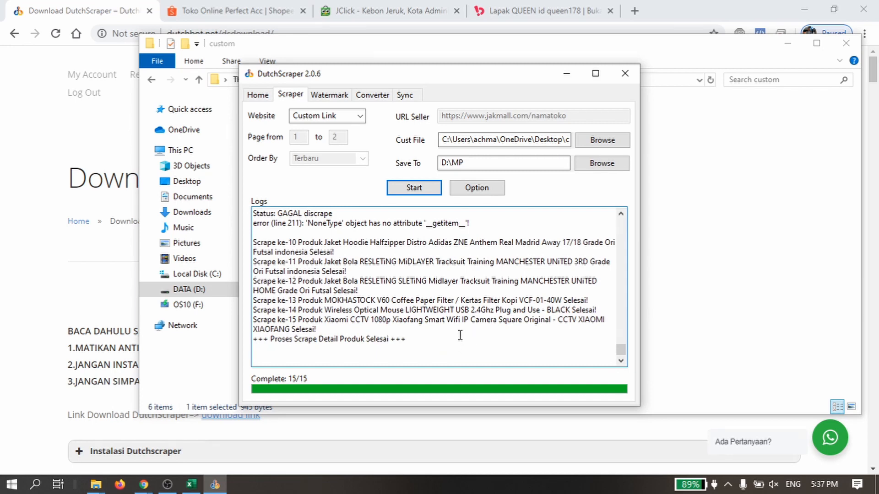
left_click_drag(456, 328, 473, 346)
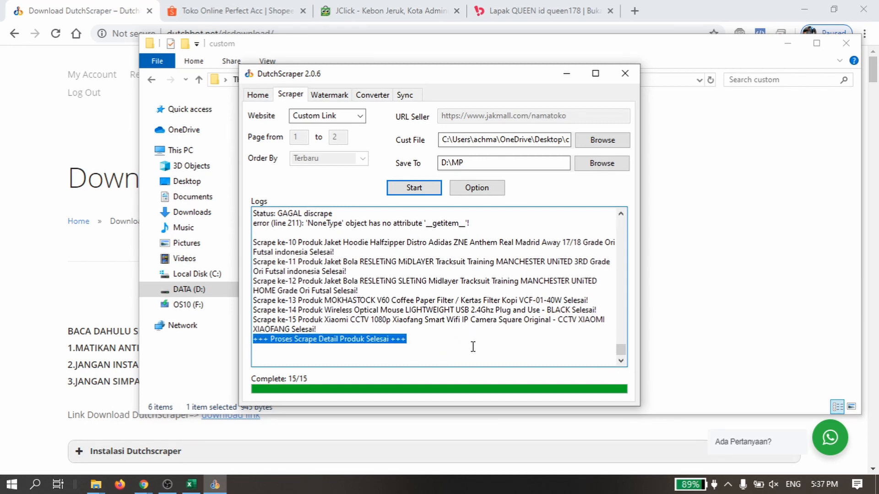